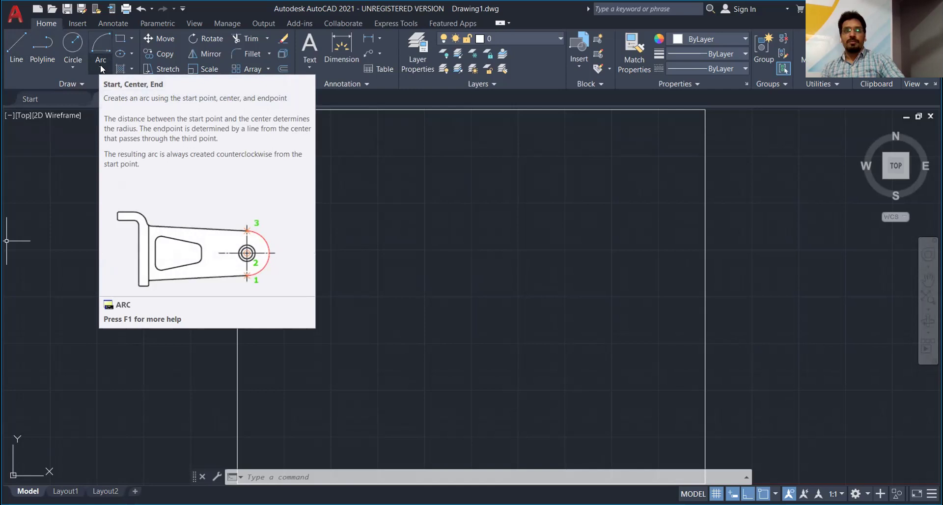
Draw a horizontal guide line, then a shorter vertical line dropping down from its right end
left_click(99, 63)
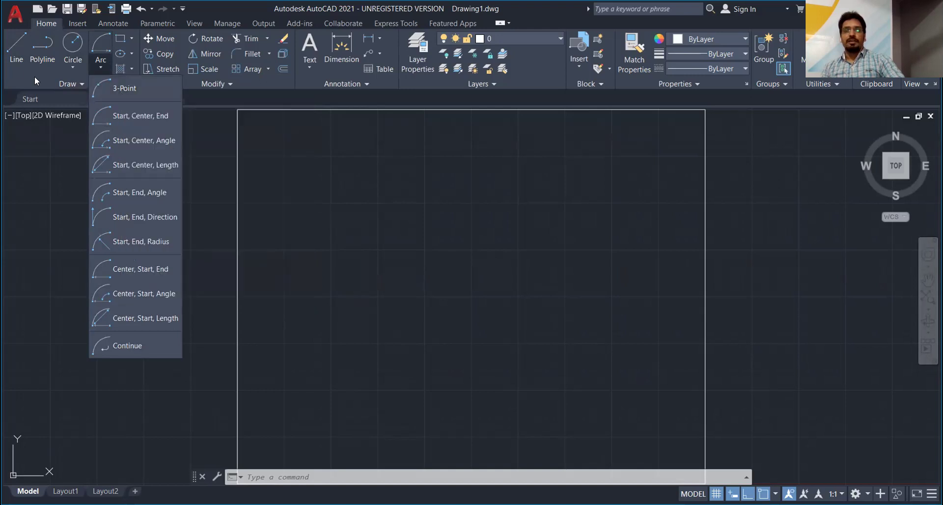
left_click(16, 45)
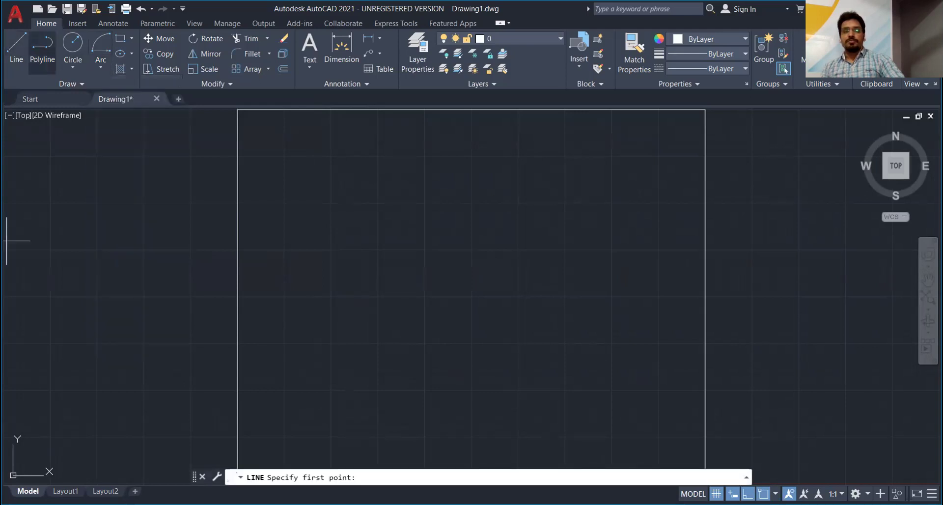
left_click(300, 193)
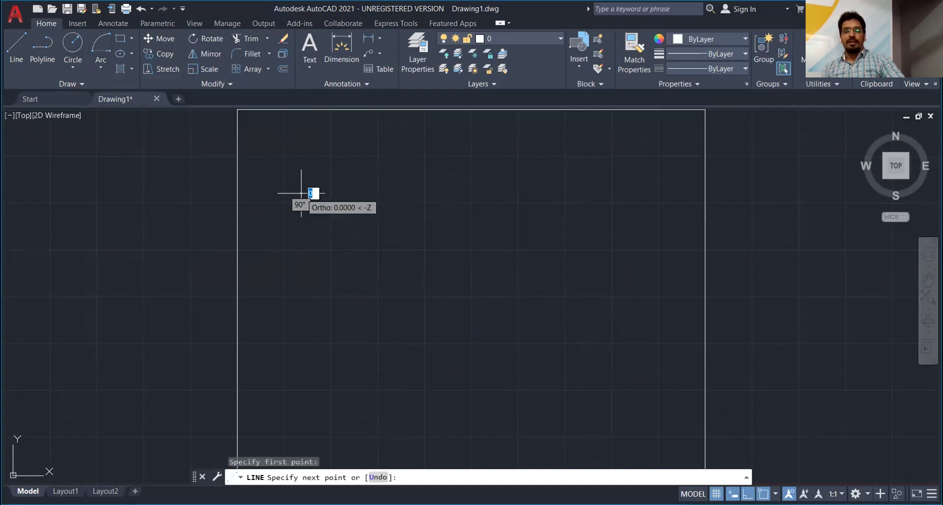
left_click(482, 193)
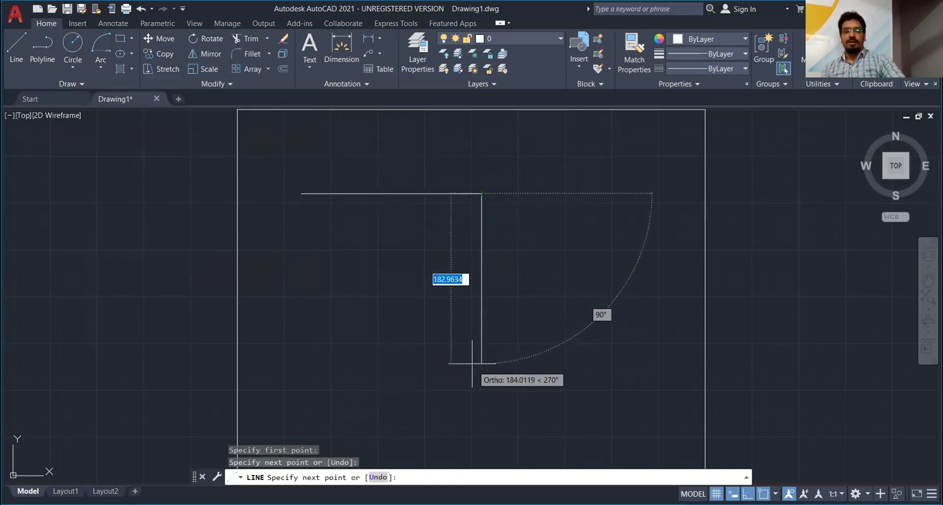
left_click(475, 260)
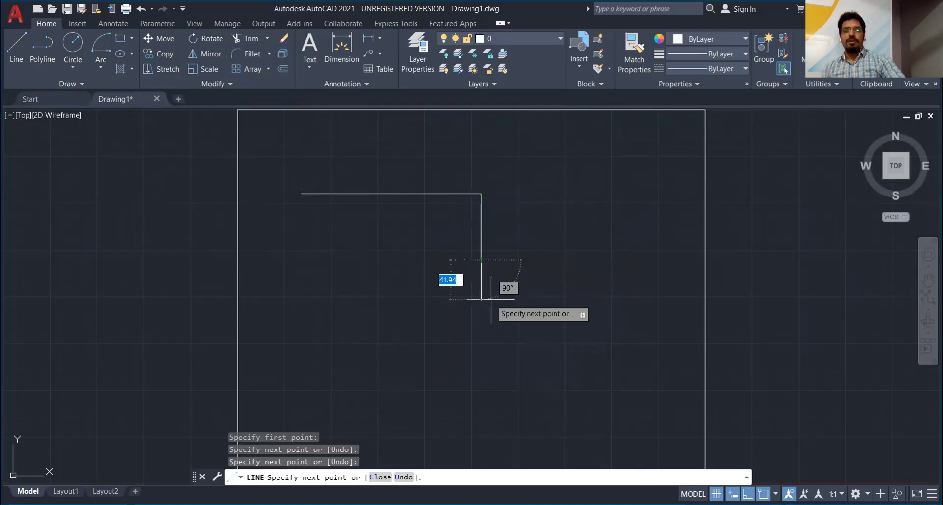
key("Escape")
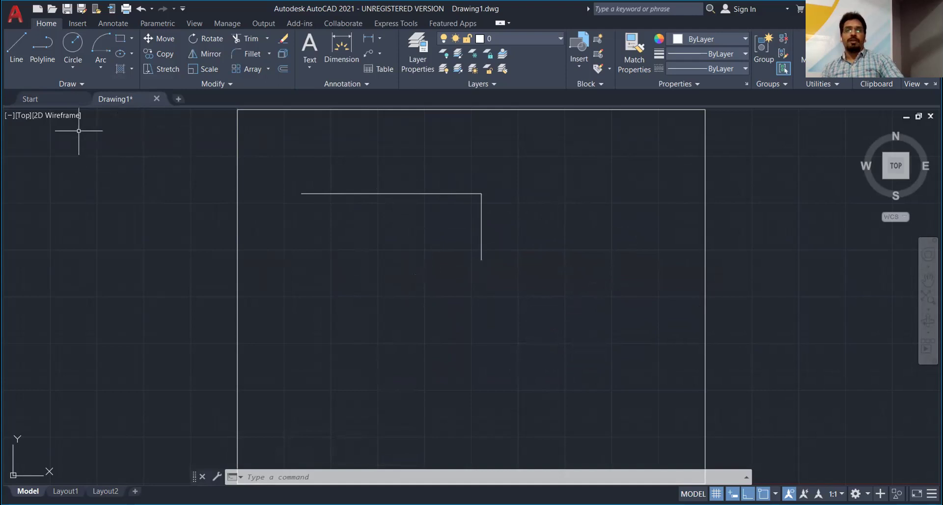
Draw a 3-Point arc from the horizontal line's left end, through its right end, to the vertical line's bottom
left_click(102, 66)
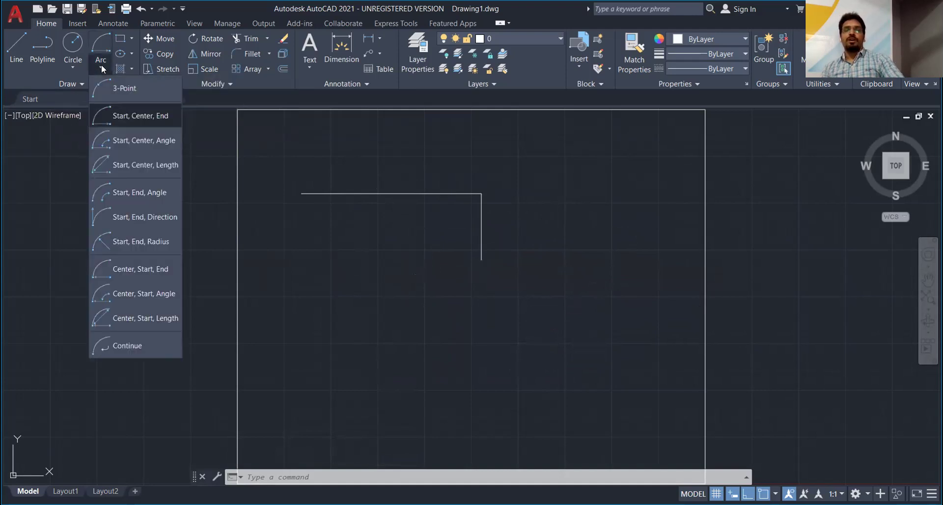
left_click(118, 89)
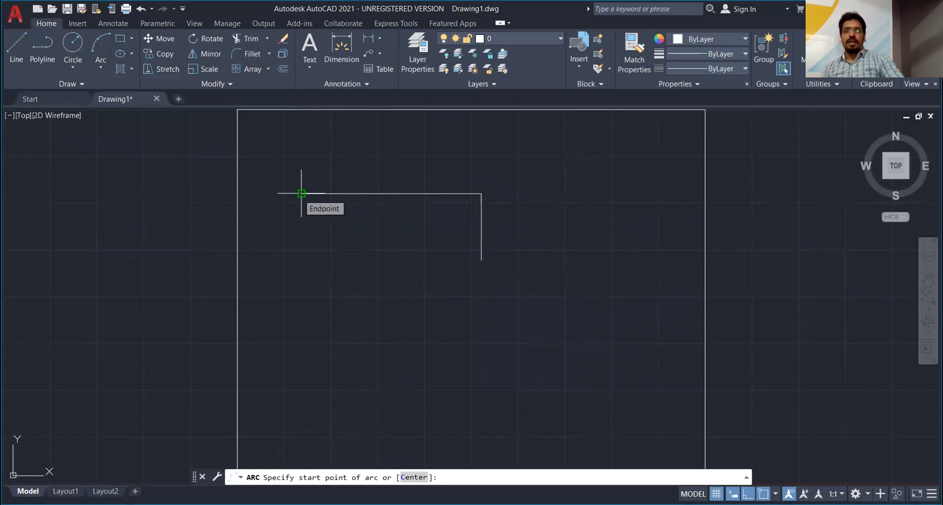
left_click(301, 194)
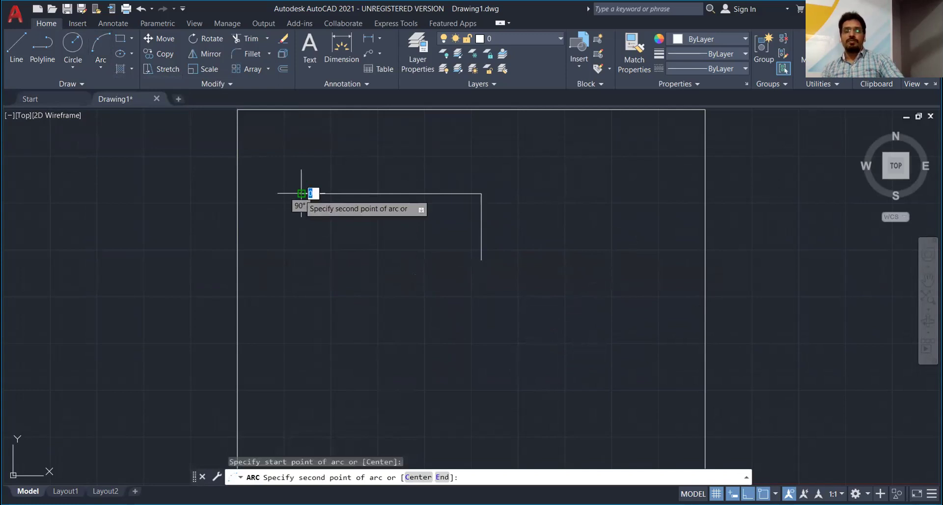
left_click(481, 193)
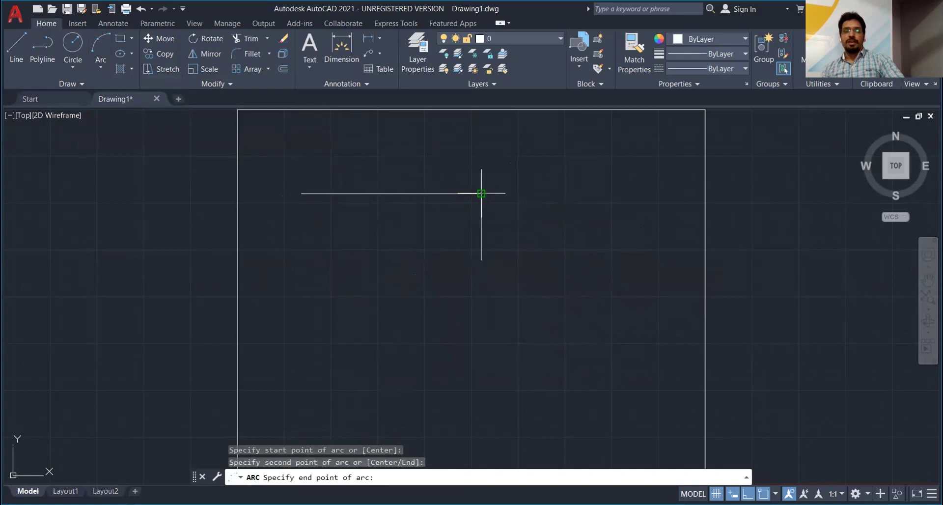
left_click(481, 260)
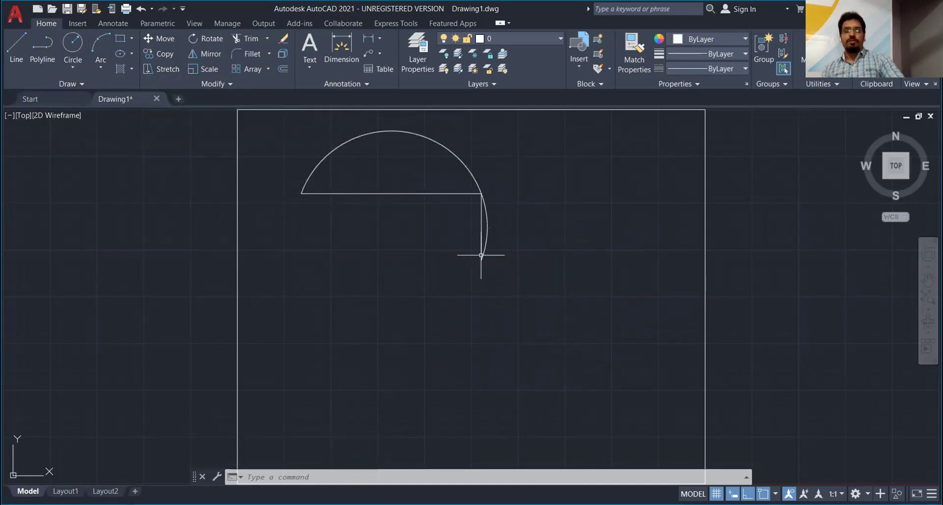
left_click(468, 168)
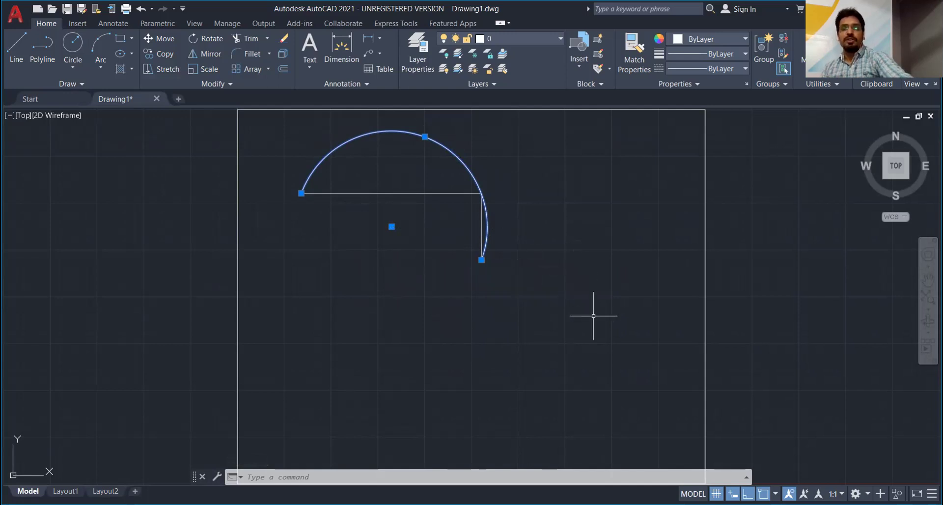
Add a 322.5 arc-length dimension above the arc from the Annotate tab
key("Escape")
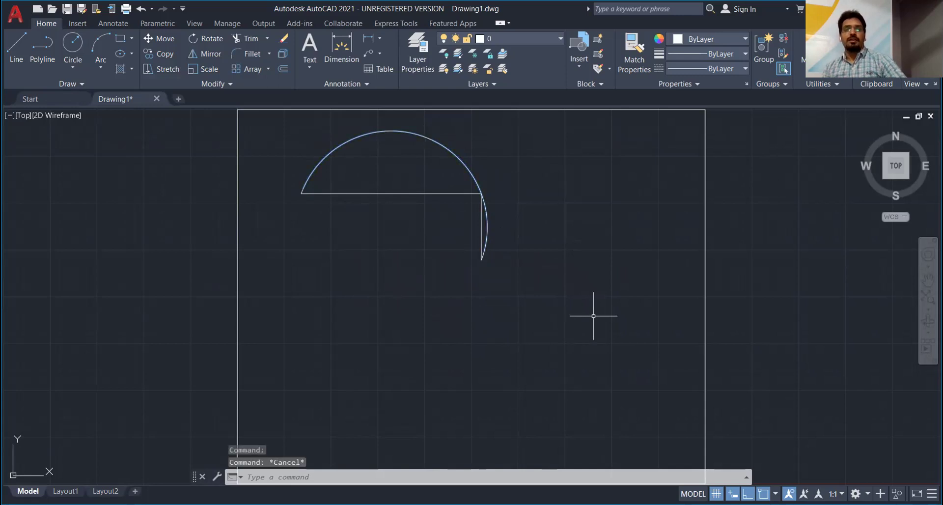
left_click(108, 23)
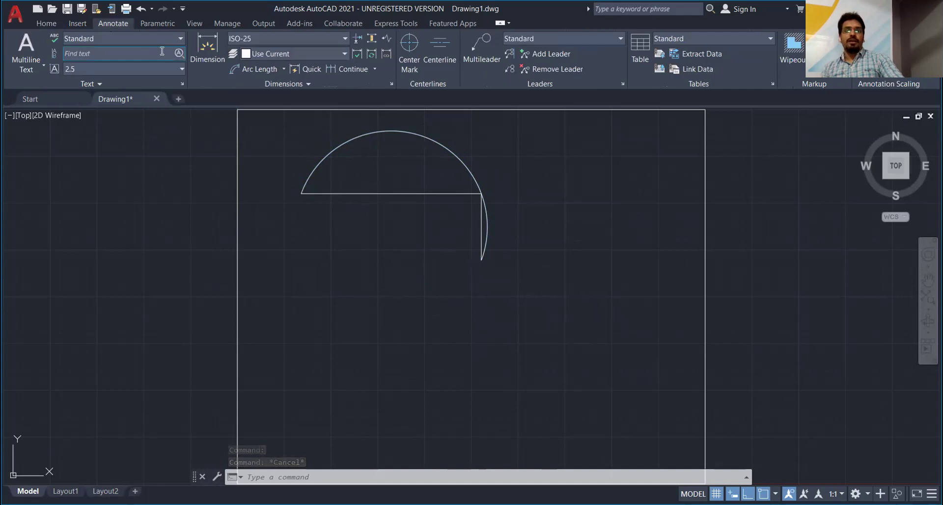
left_click(283, 70)
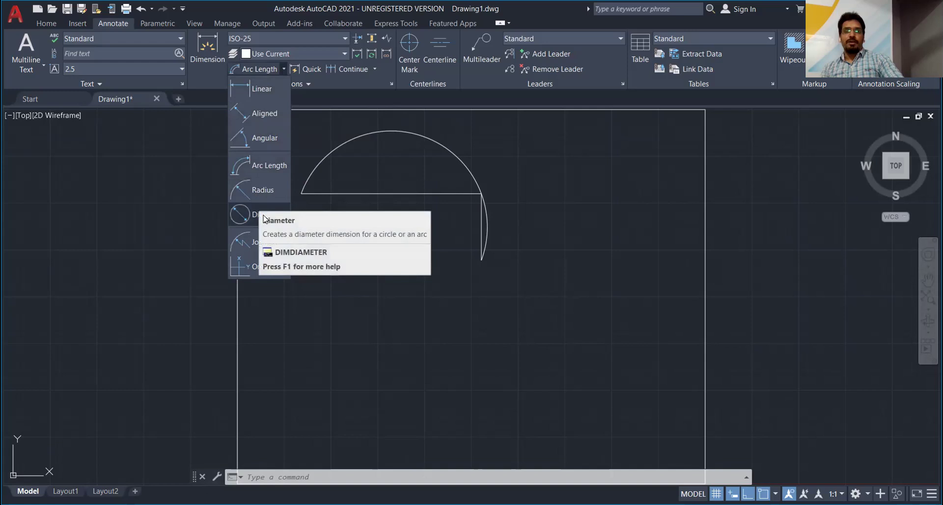
left_click(264, 167)
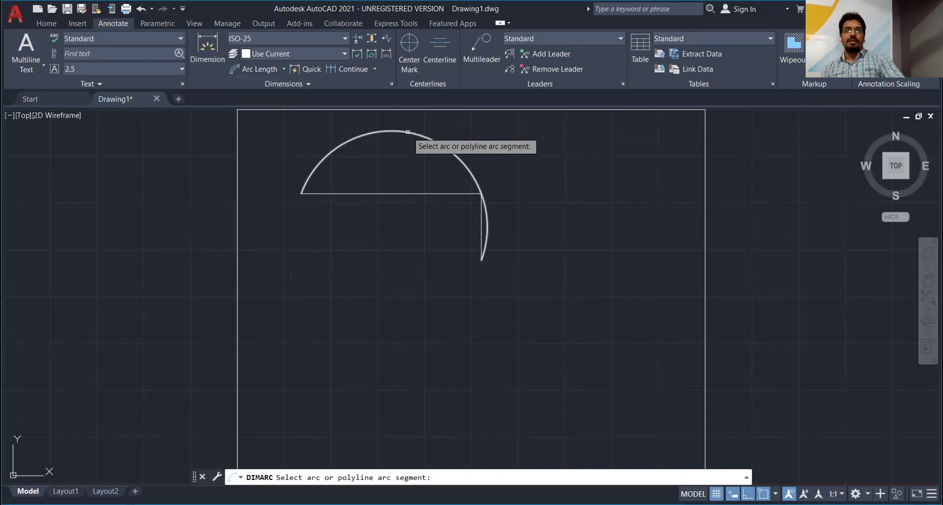
left_click(408, 131)
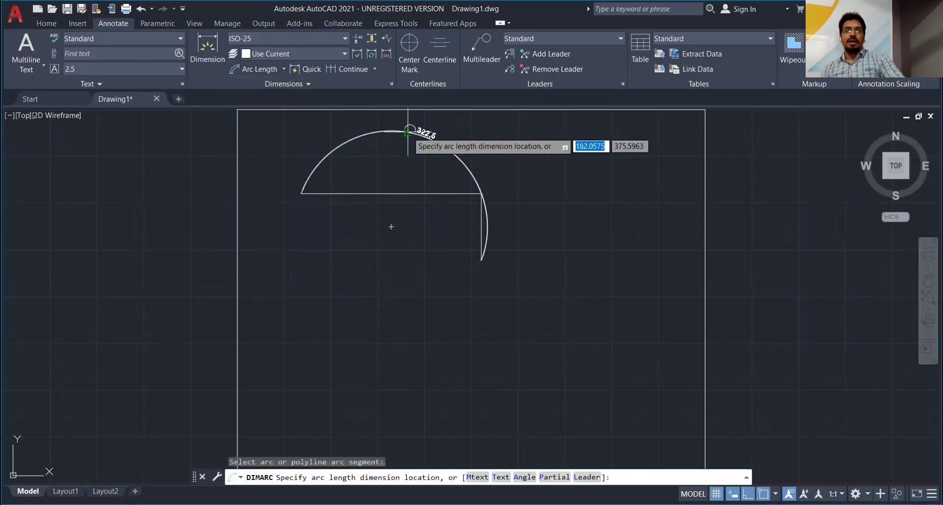
left_click(446, 132)
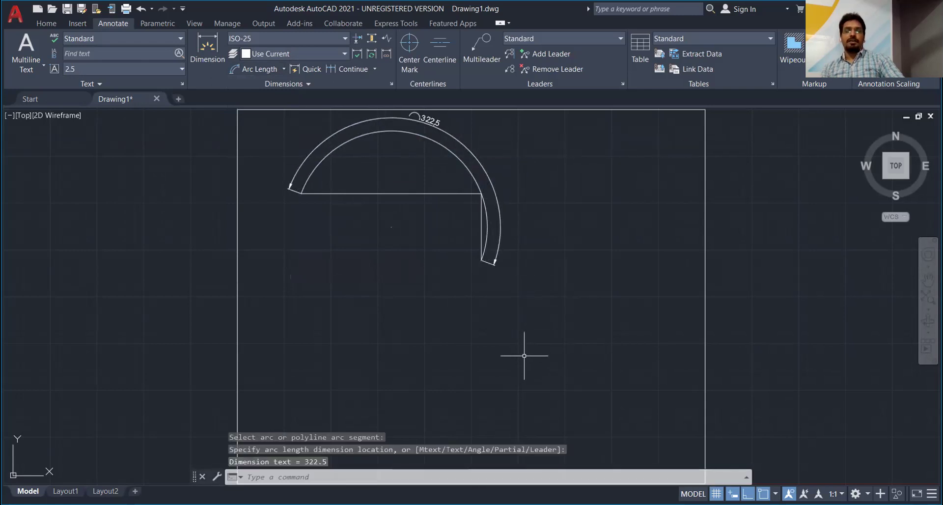
Add an R102.7 radius dimension placed inside the arc
left_click(283, 69)
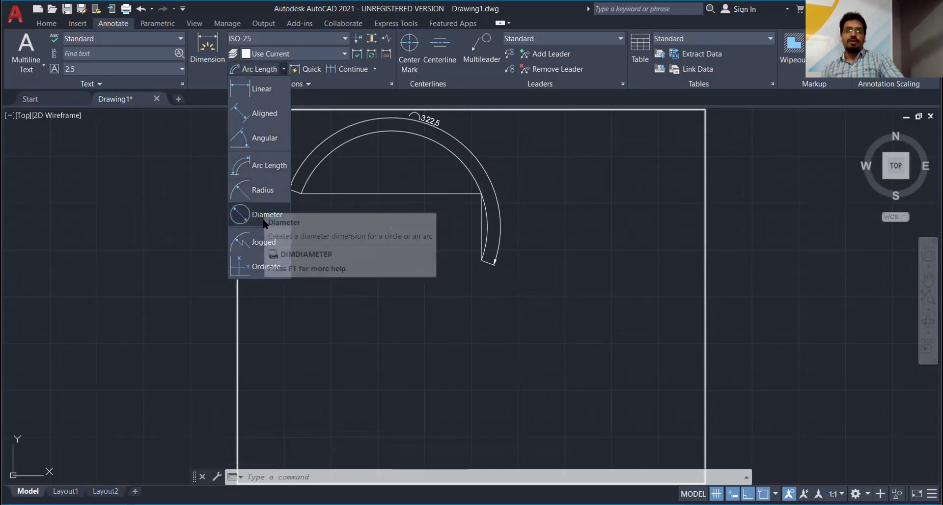
left_click(265, 192)
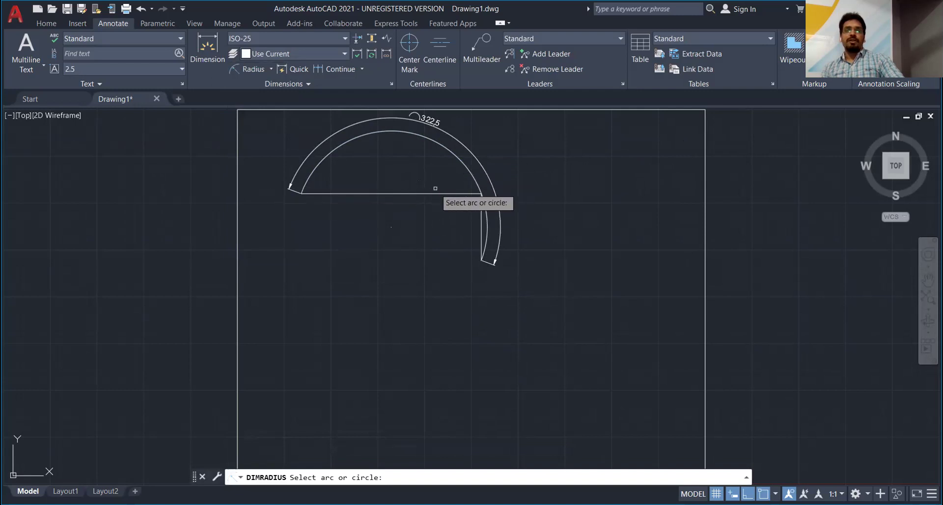
left_click(321, 161)
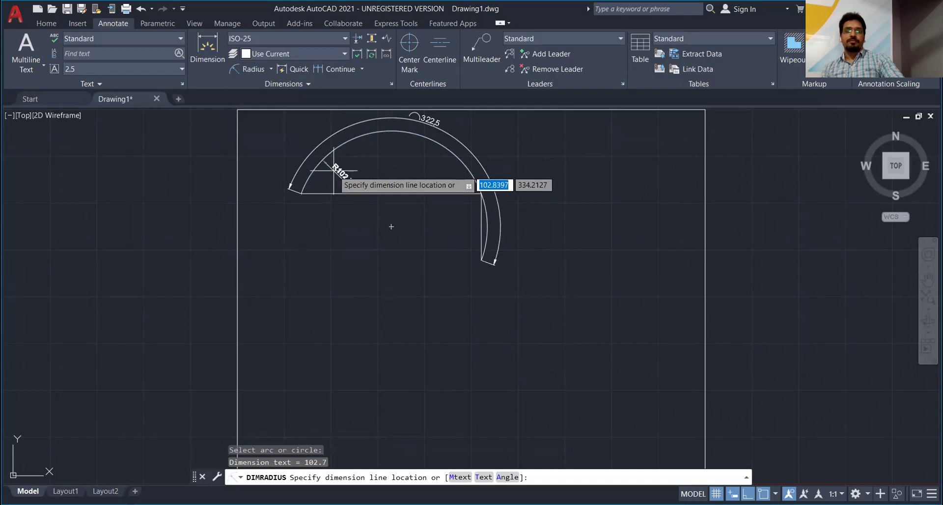
left_click(337, 172)
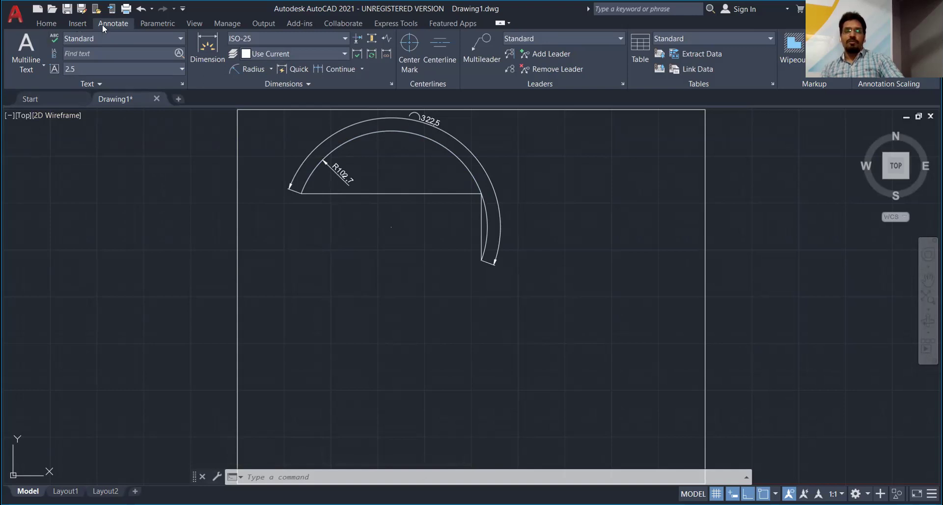
Back on the Home tab, draw a standalone horizontal guide line below the dimensioned arc
left_click(46, 26)
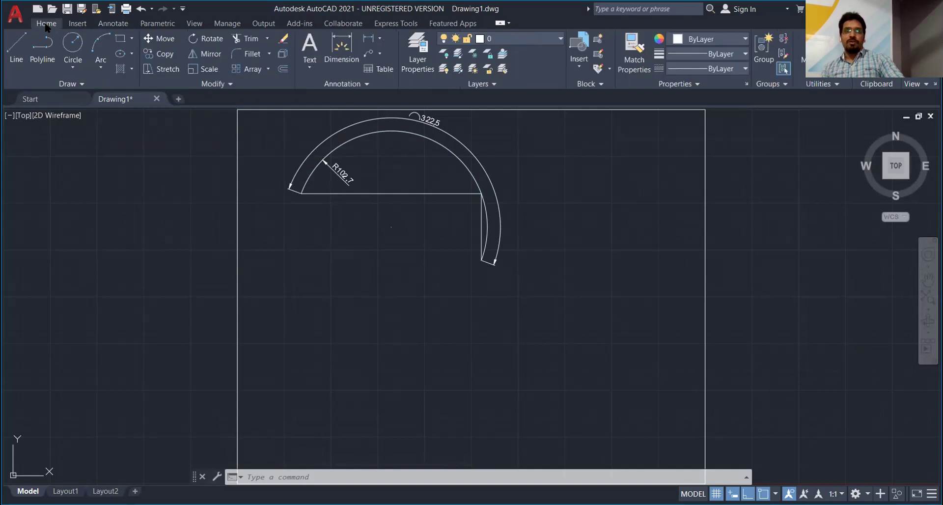
left_click(99, 67)
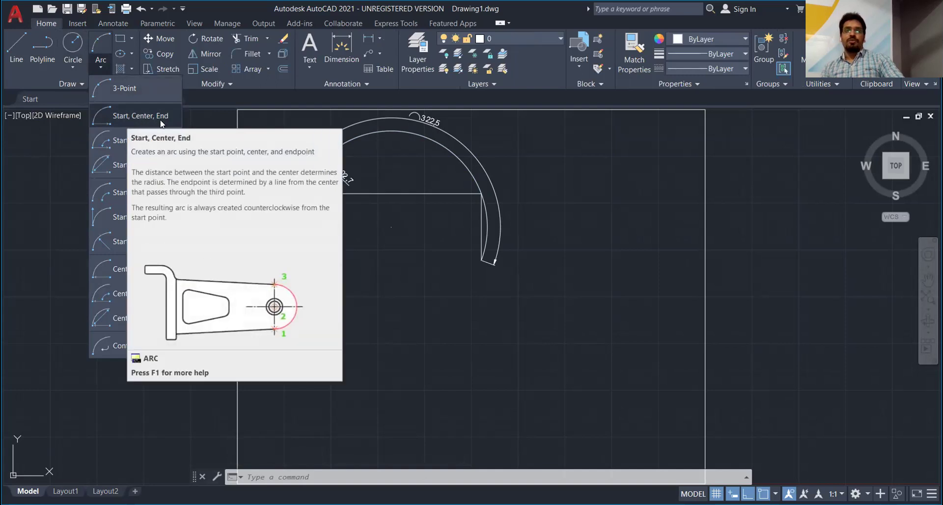
left_click(14, 46)
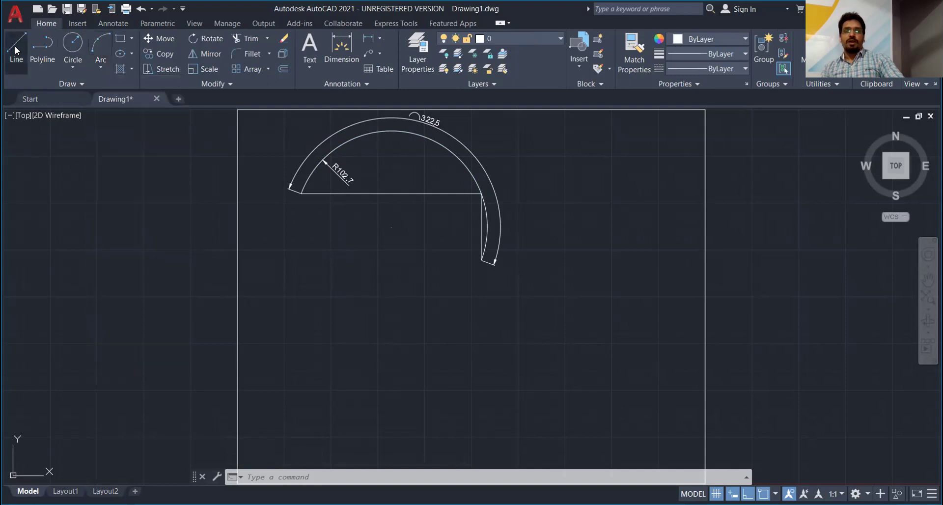
left_click(278, 322)
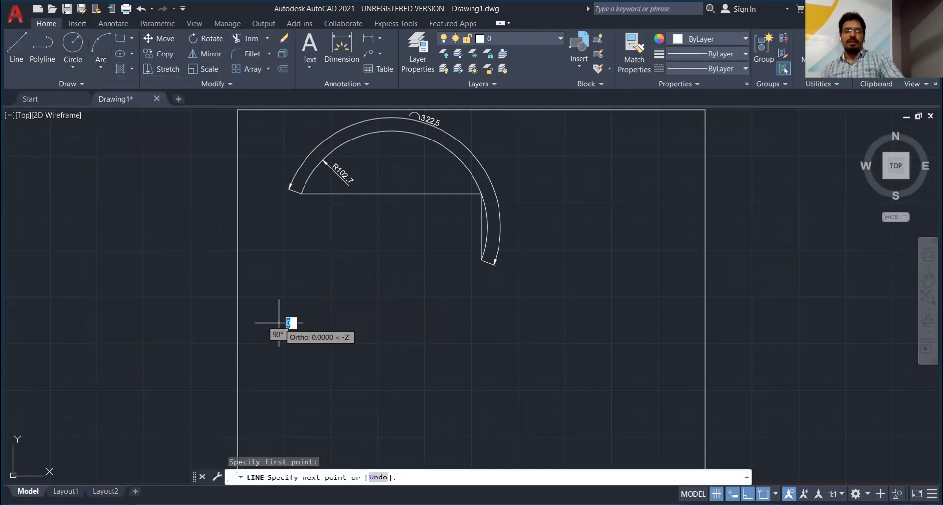
left_click(426, 329)
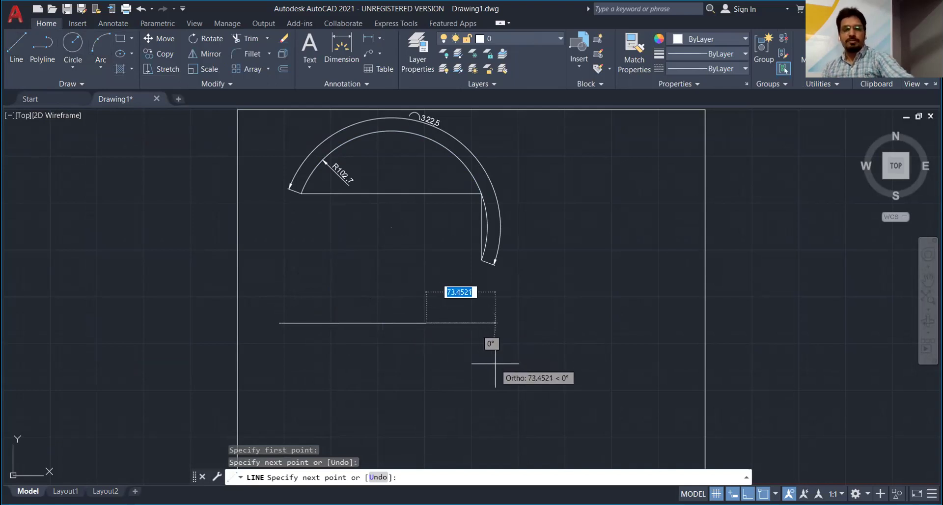
key("Escape")
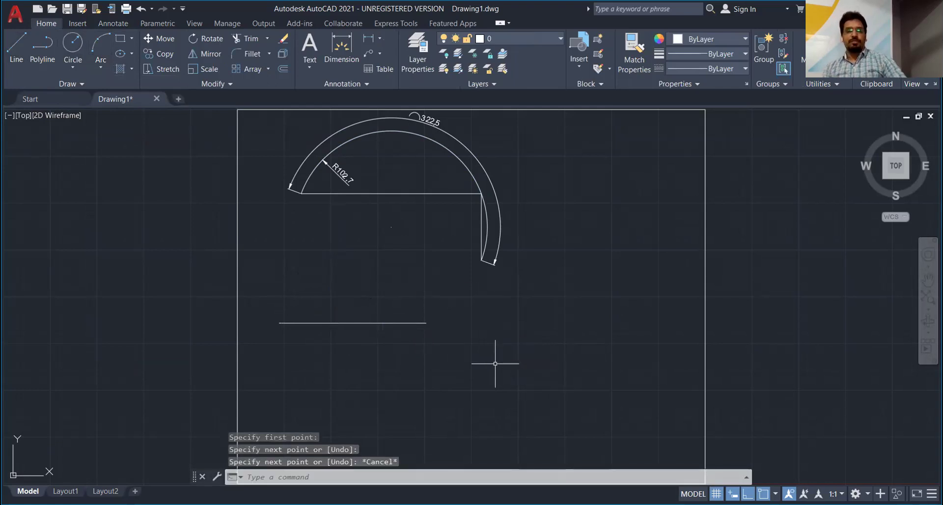
left_click(99, 66)
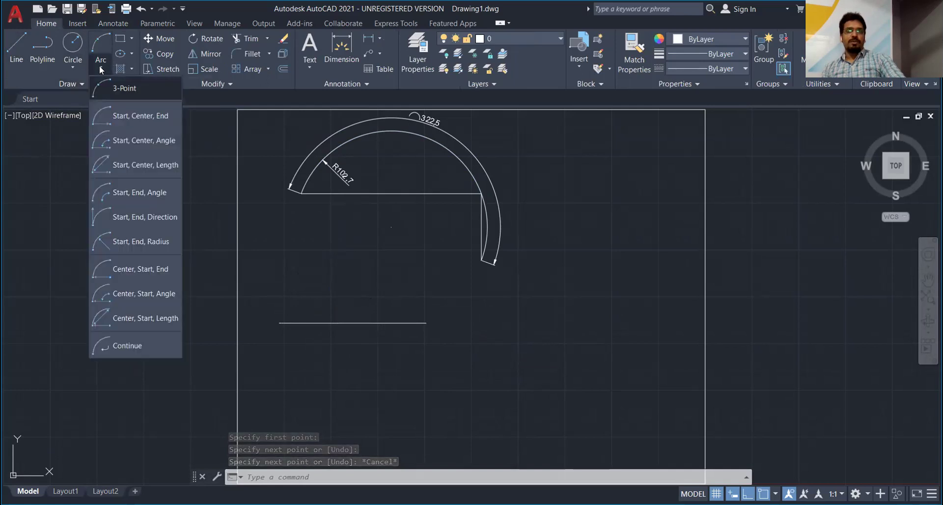
Draw a Start, Center, End arc from the lower line's left end, centred at its midpoint, to its right end
left_click(145, 118)
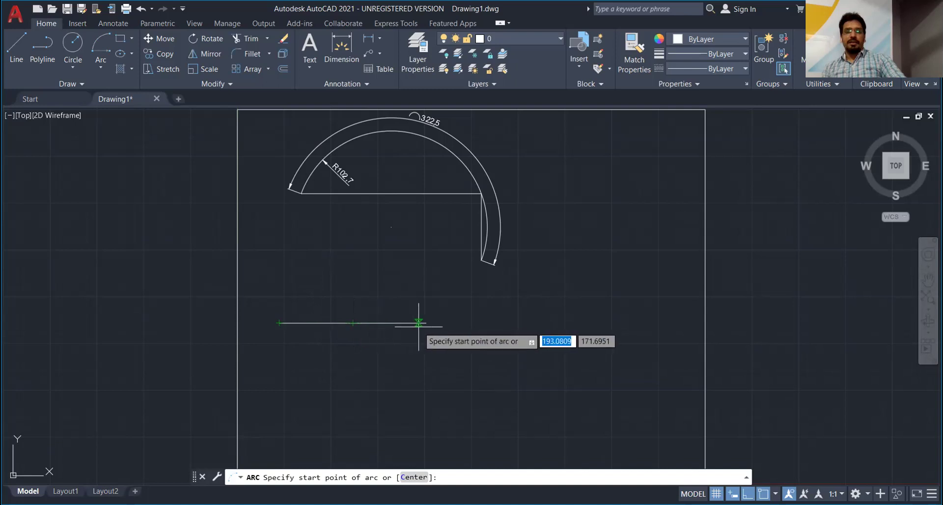
left_click(279, 323)
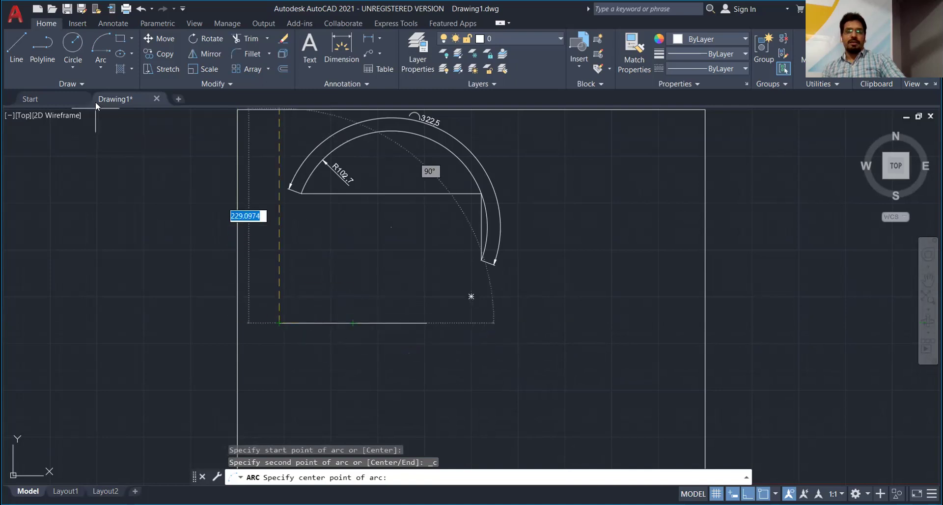
left_click(100, 66)
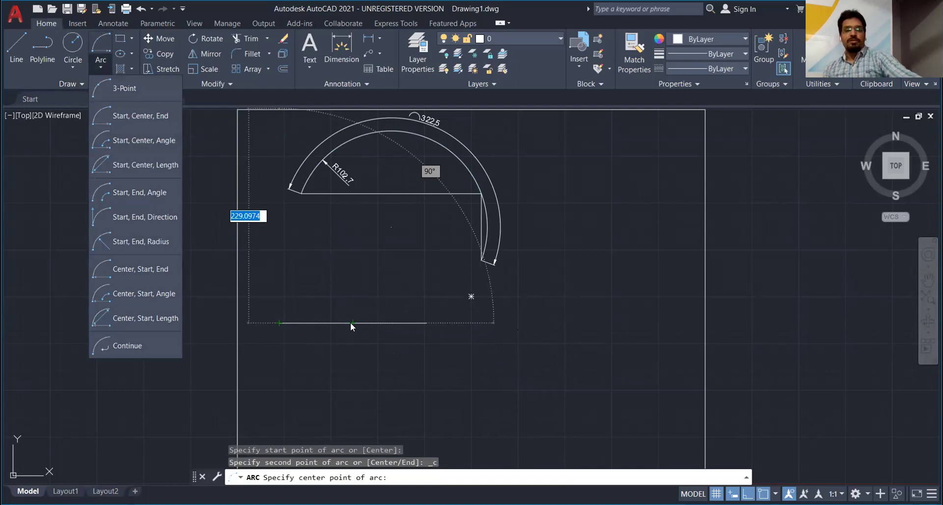
left_click(350, 322)
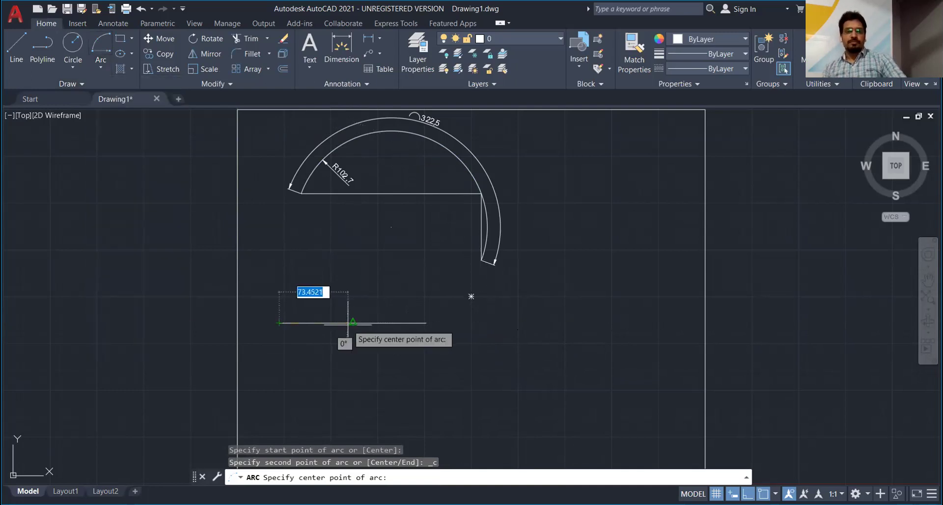
left_click(353, 322)
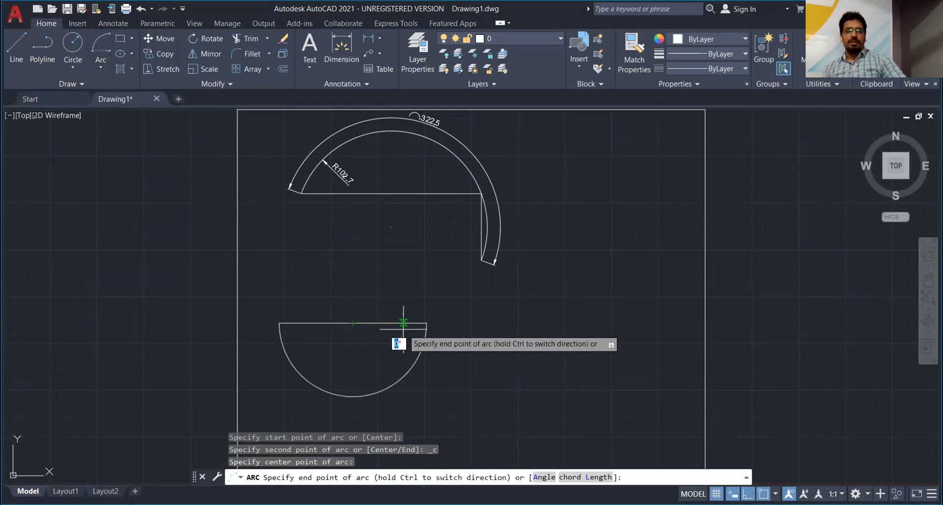
left_click(426, 322)
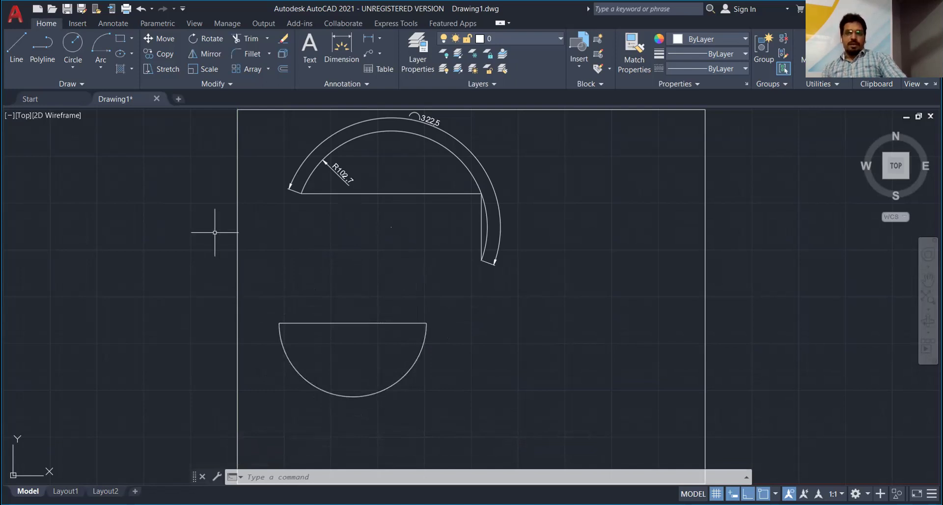
left_click(101, 65)
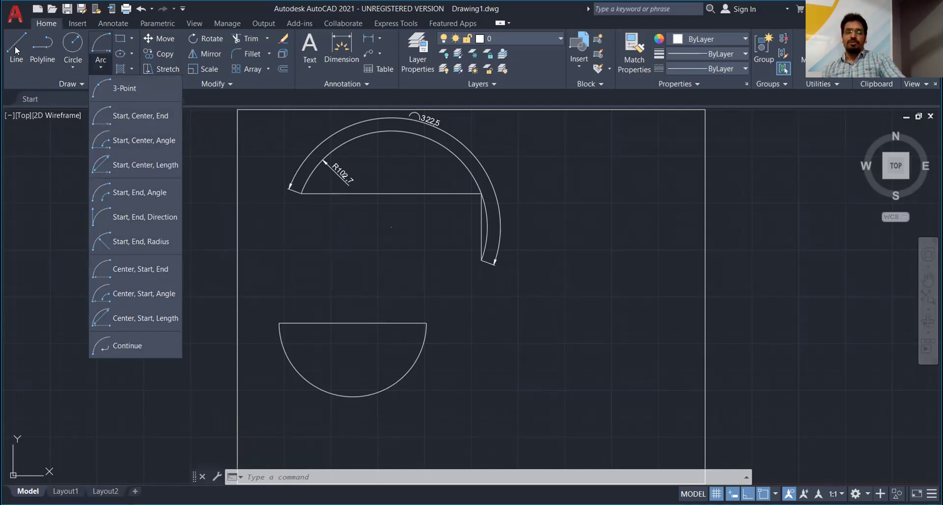
Draw a short horizontal guide line at the lower right of the drawing
left_click(15, 46)
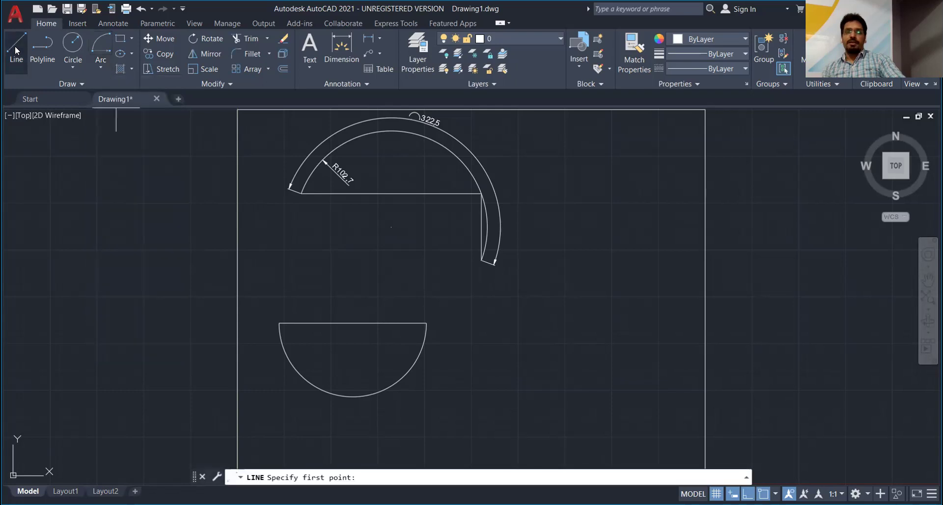
left_click(524, 374)
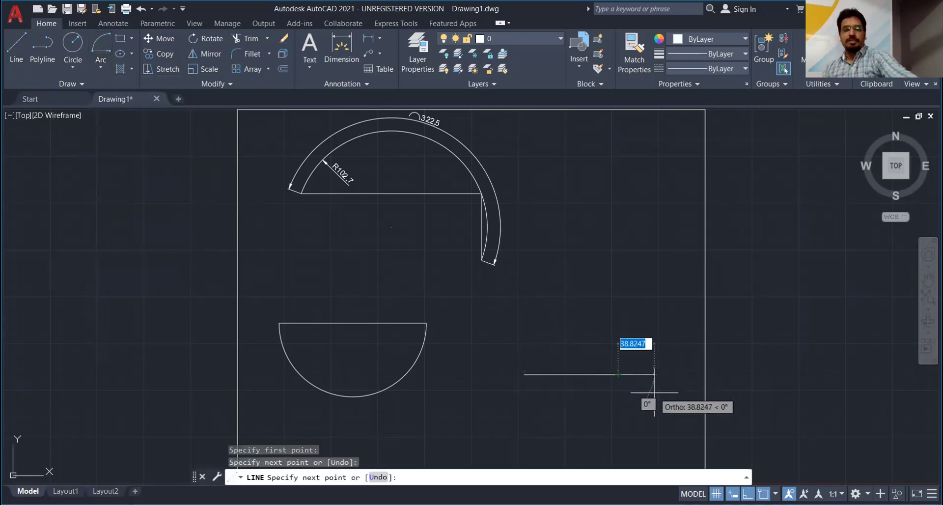
key("Escape")
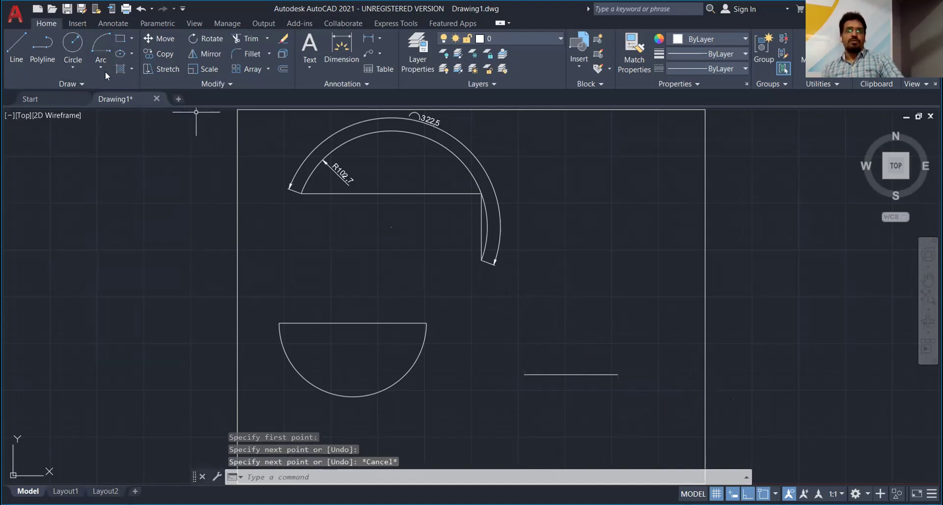
Draw a Start, Center, Angle arc from that line's left end, centred at its midpoint, with Ortho off and a 170° angle
left_click(97, 65)
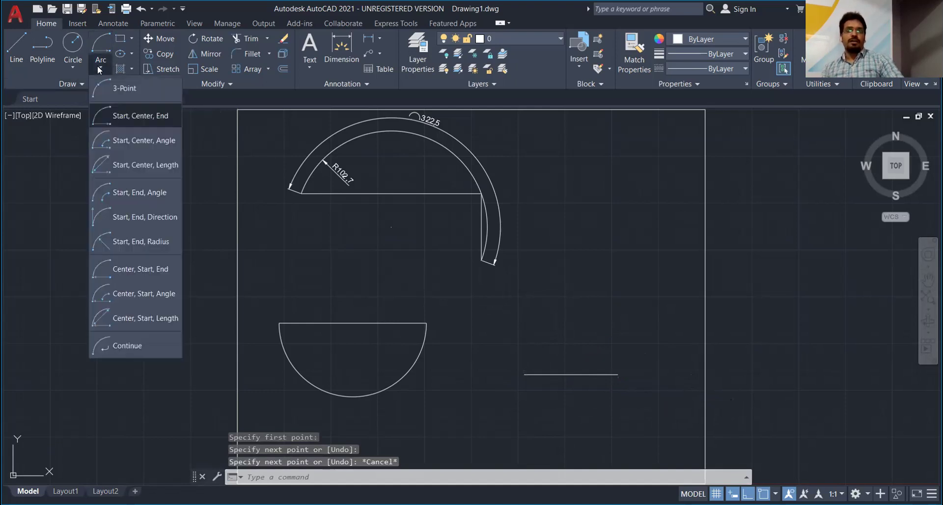
left_click(133, 144)
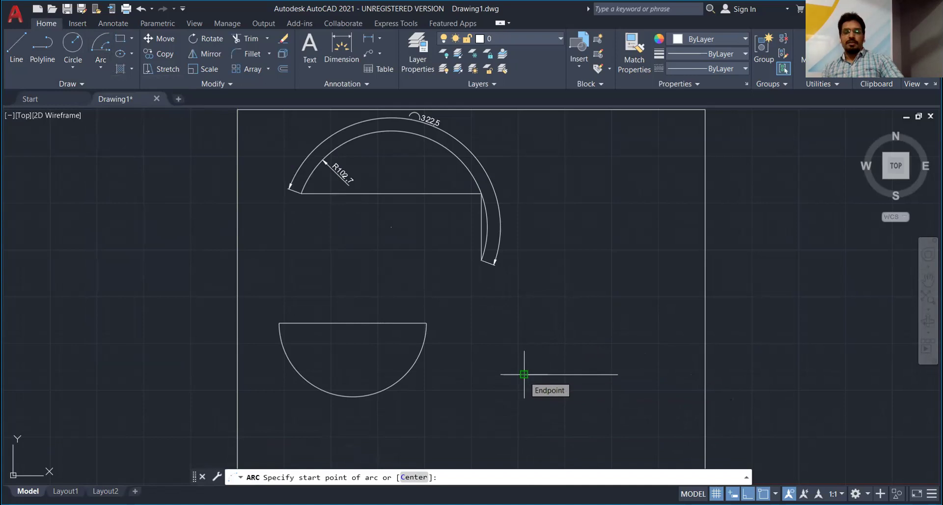
left_click(524, 374)
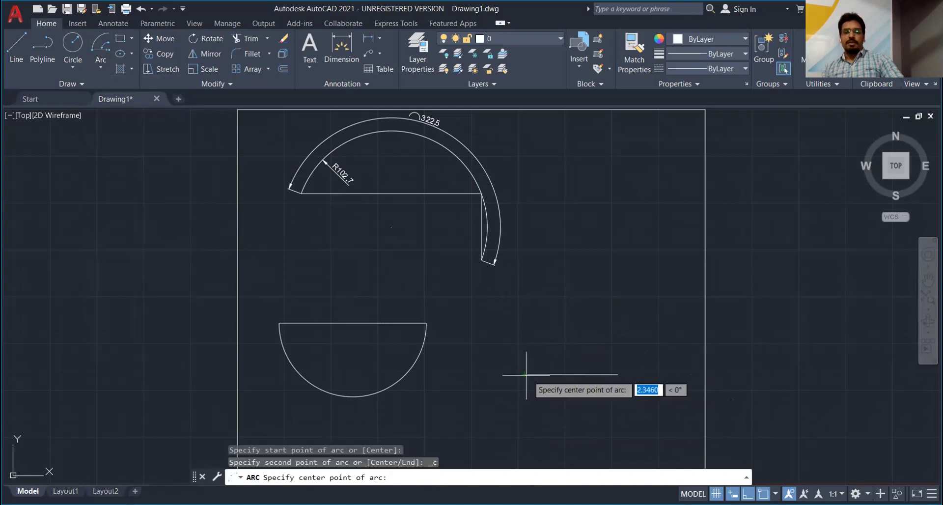
left_click(570, 374)
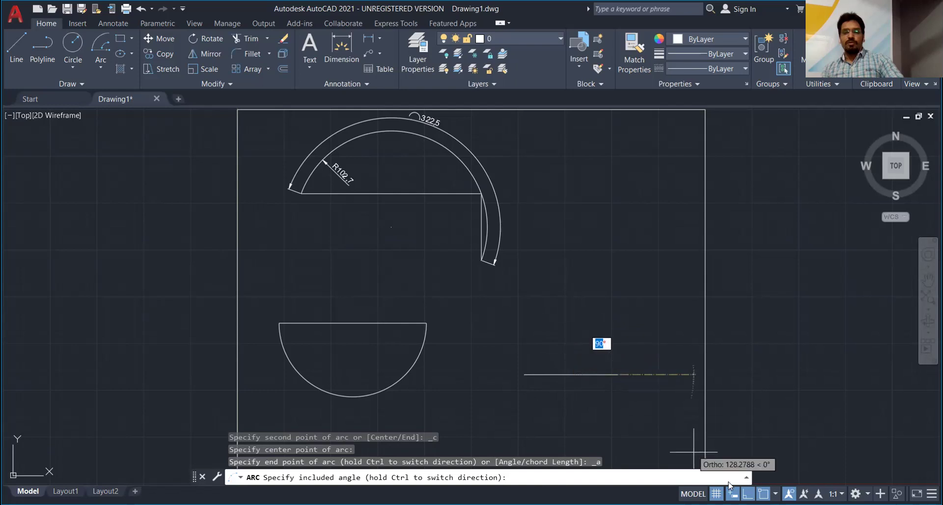
left_click(747, 494)
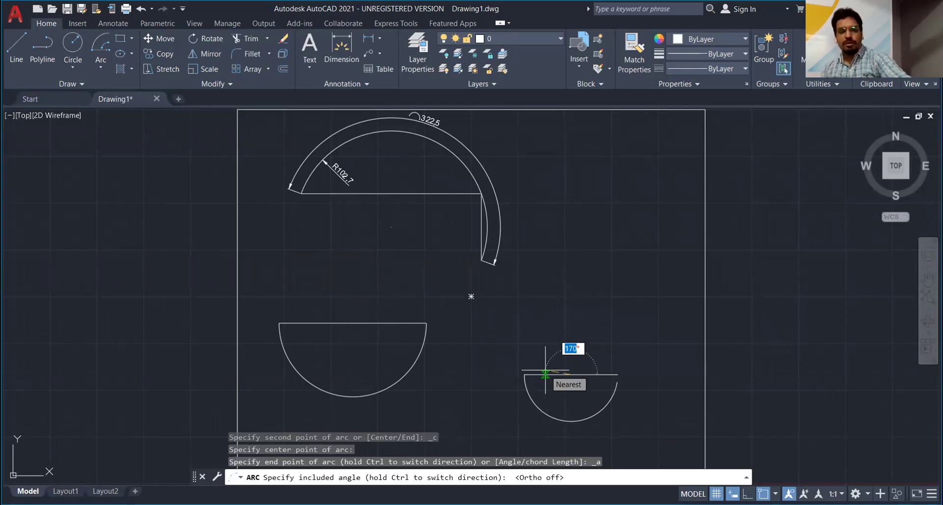
type("17")
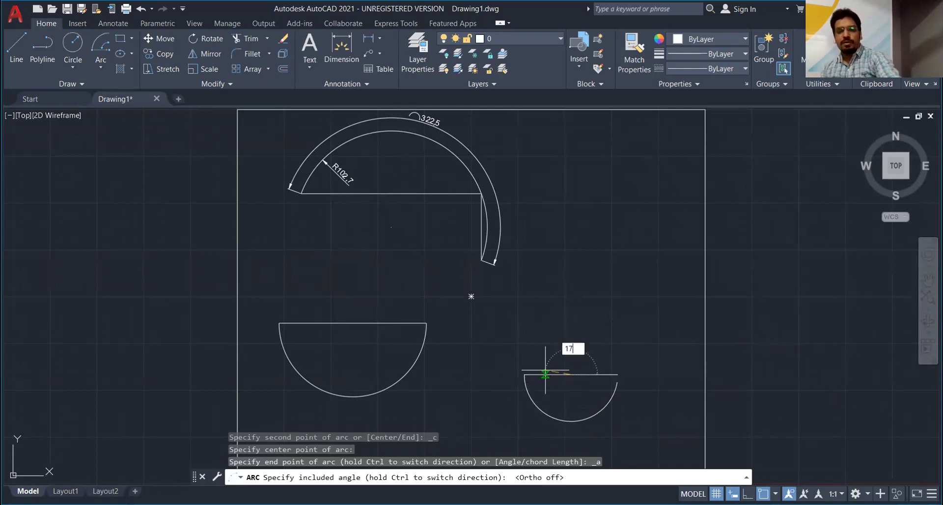
type("0")
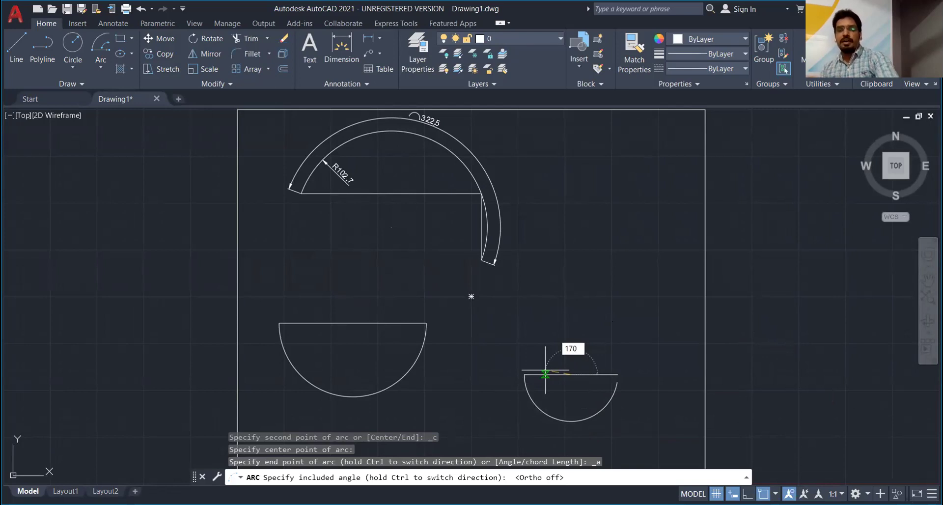
key("Return")
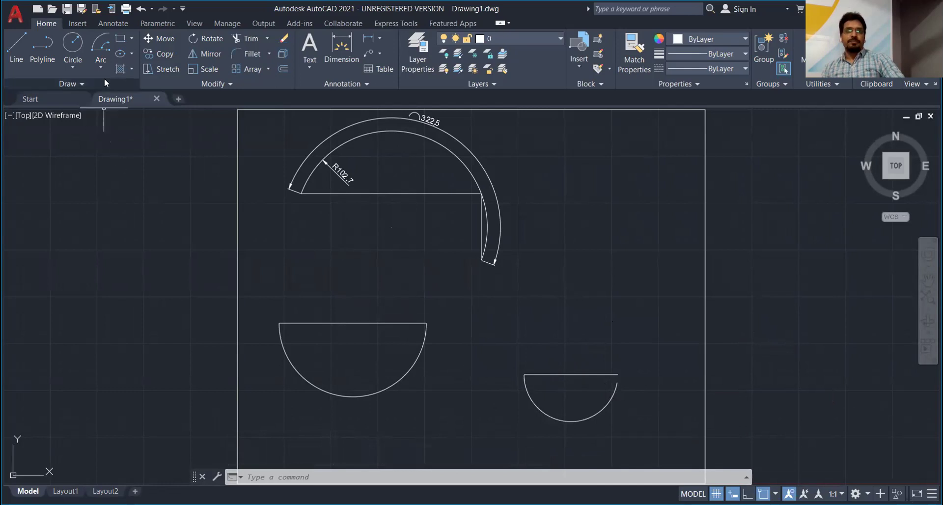
Draw a Start, Center, Length arc from the short line's right end, centred at its midpoint, with chord length 100
left_click(100, 66)
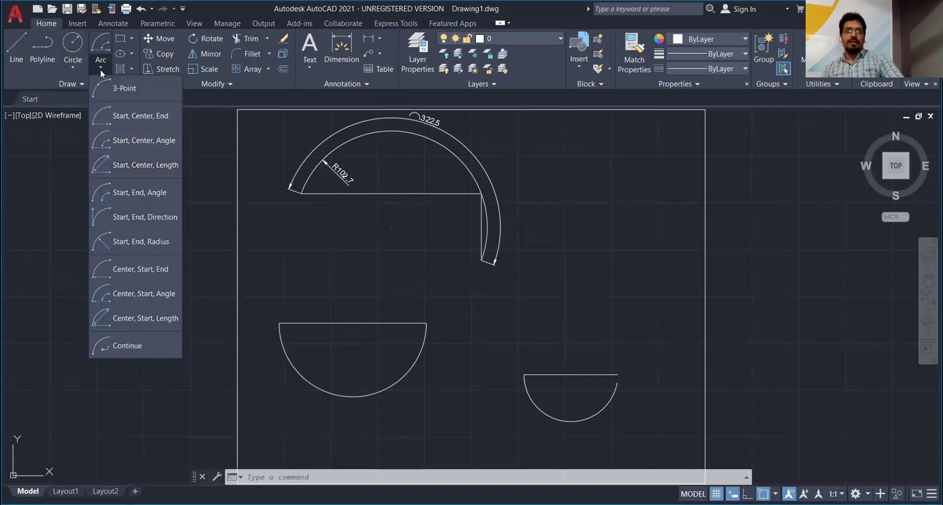
left_click(137, 164)
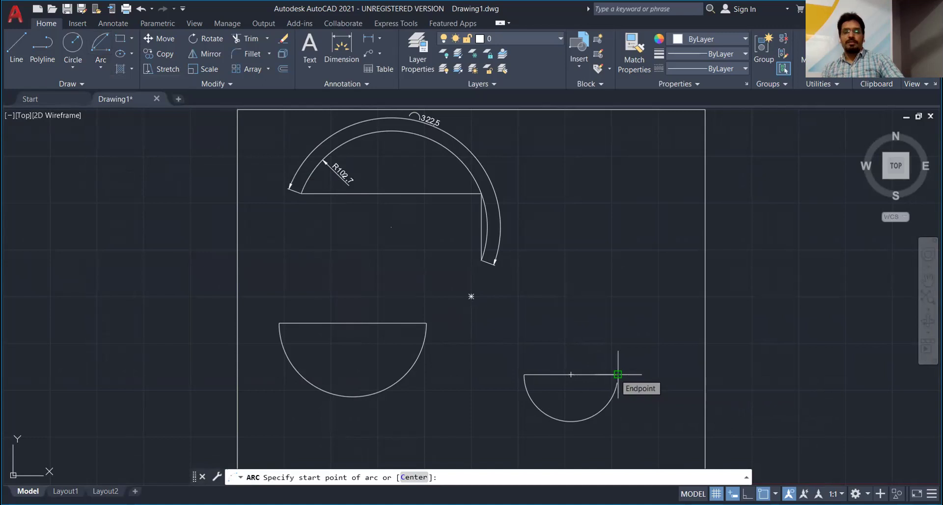
left_click(618, 374)
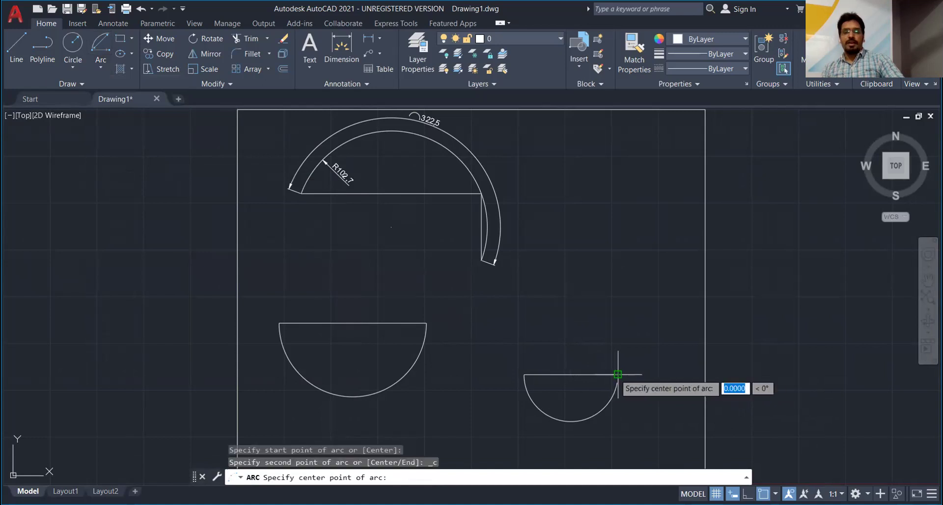
left_click(568, 374)
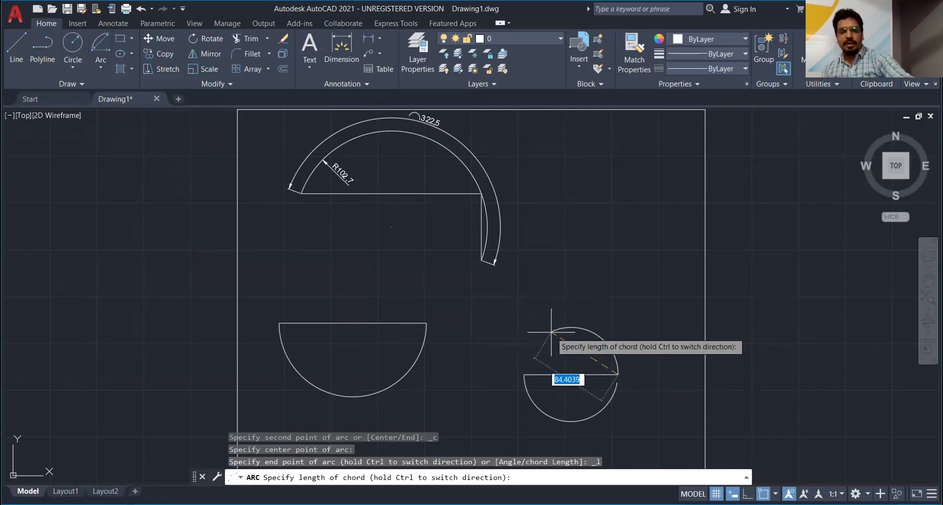
type("100")
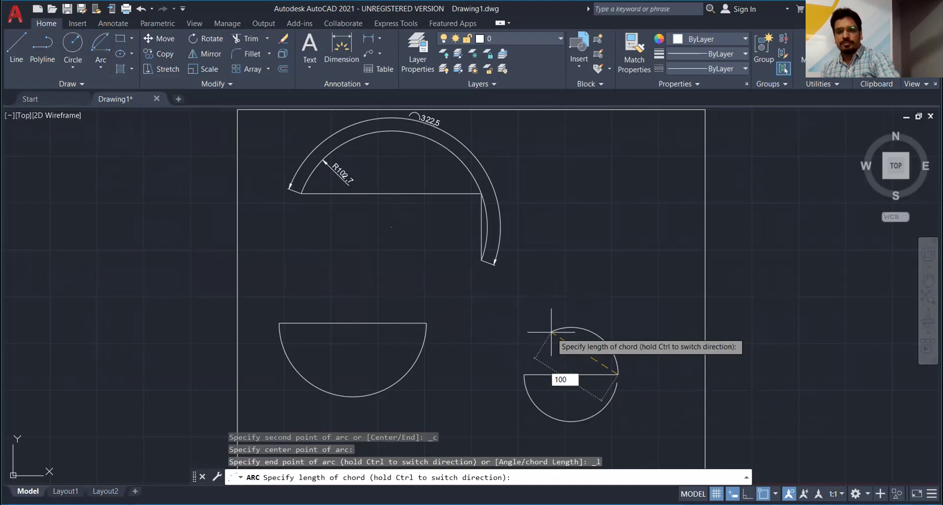
key("Return")
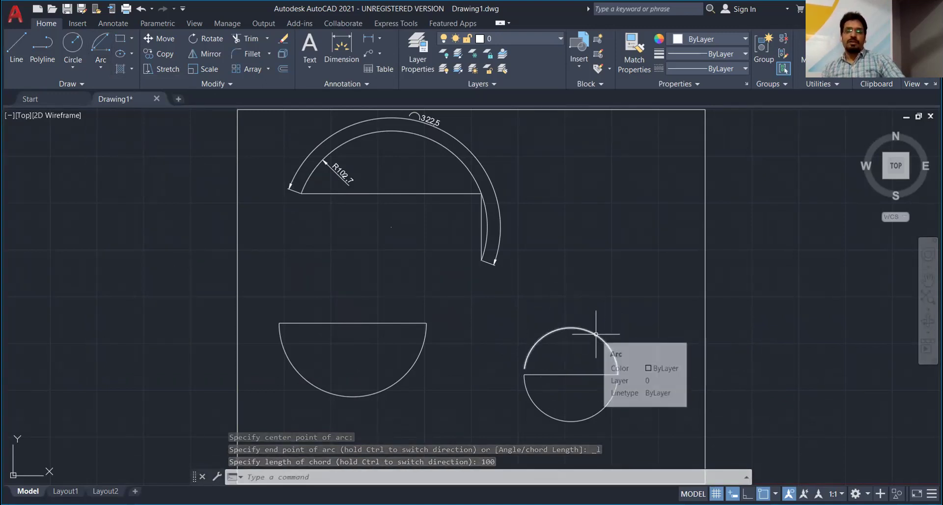
mouse_move(100, 67)
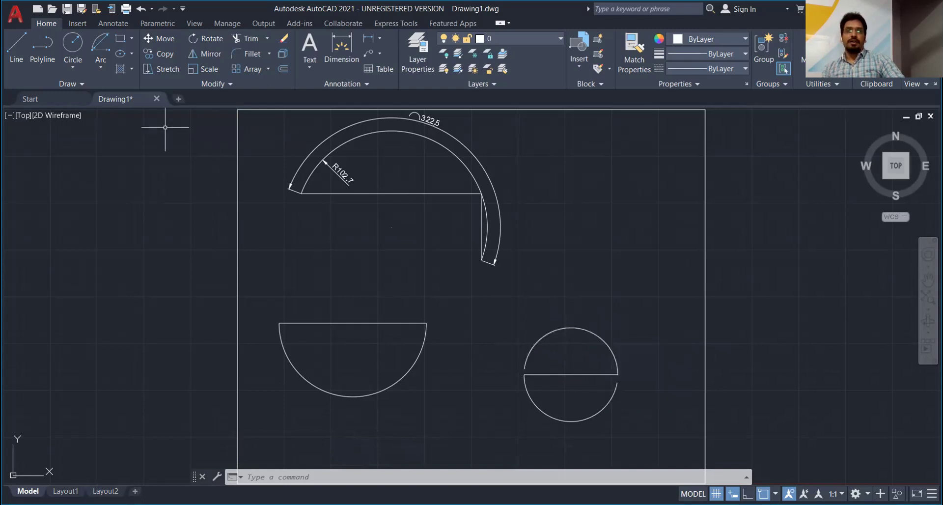
left_click(100, 69)
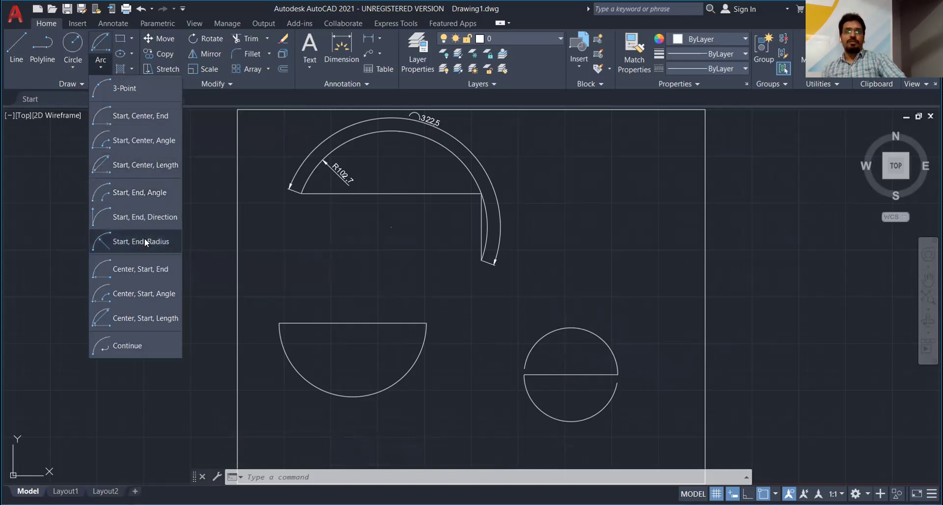
With Ortho turned on, draw a short horizontal guide line to the right of the large arc
left_click(16, 43)
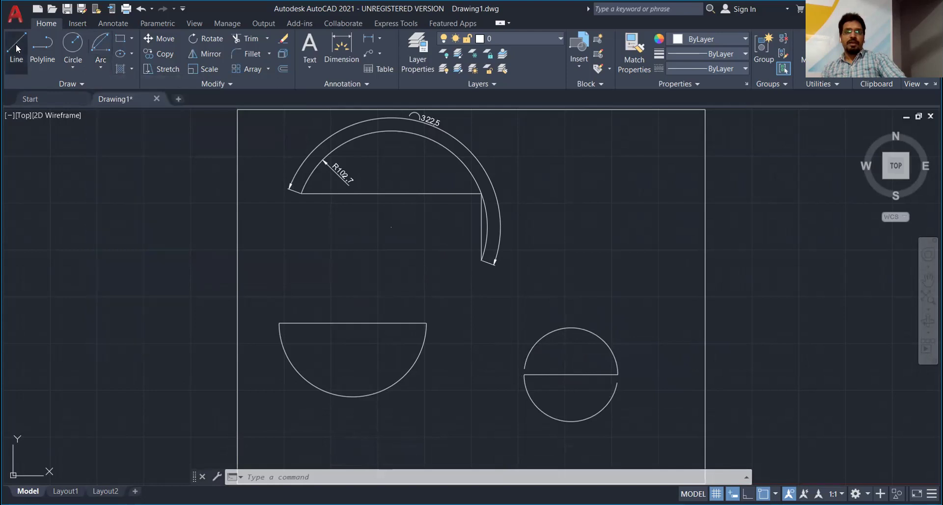
left_click(540, 206)
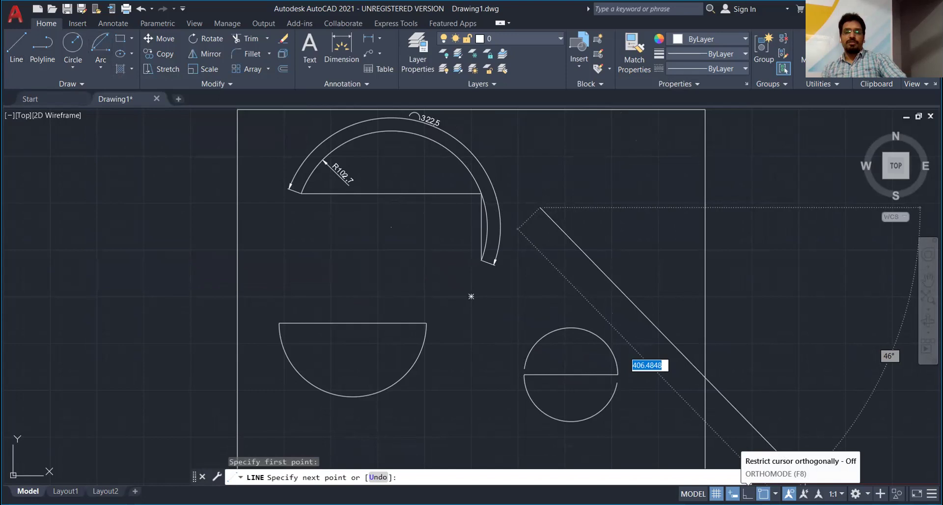
left_click(747, 493)
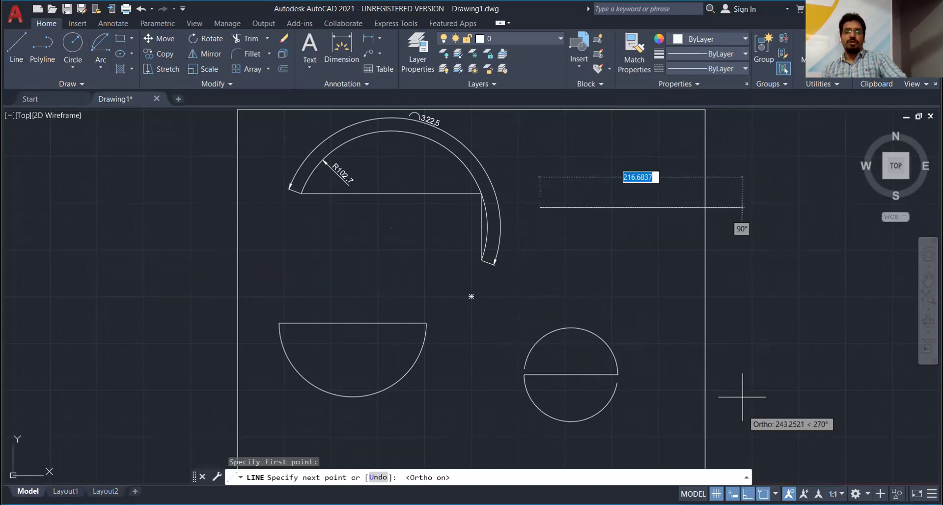
left_click(642, 207)
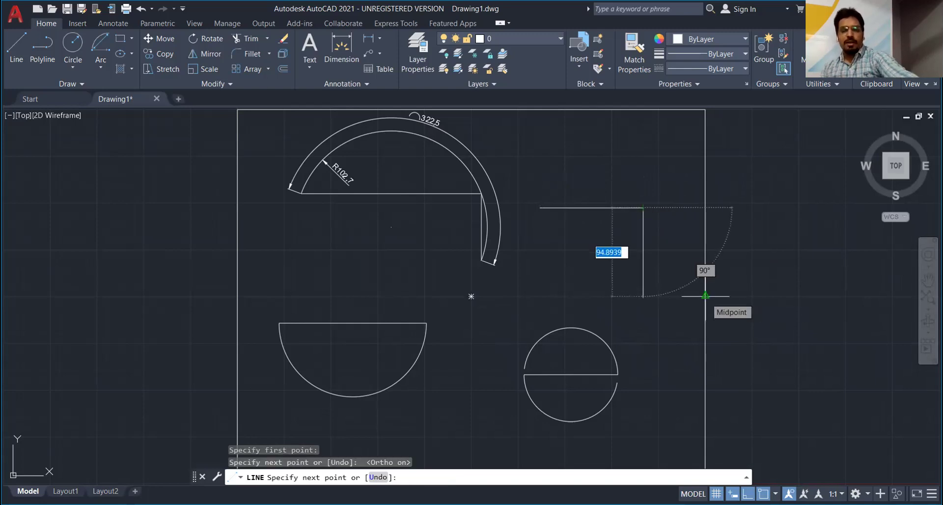
key("Escape")
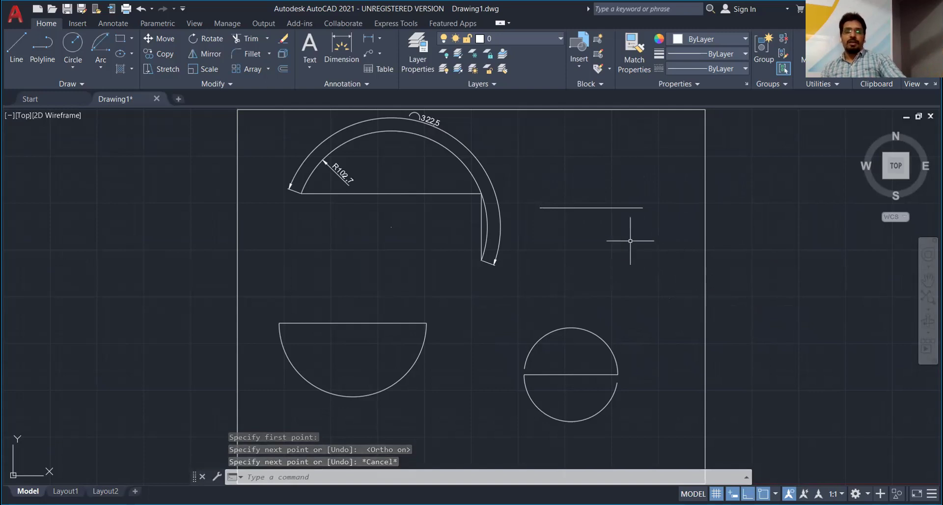
Draw a Start, End, Angle arc between the upper-right line's two ends, with Ortho off and an 80° included angle
left_click(101, 67)
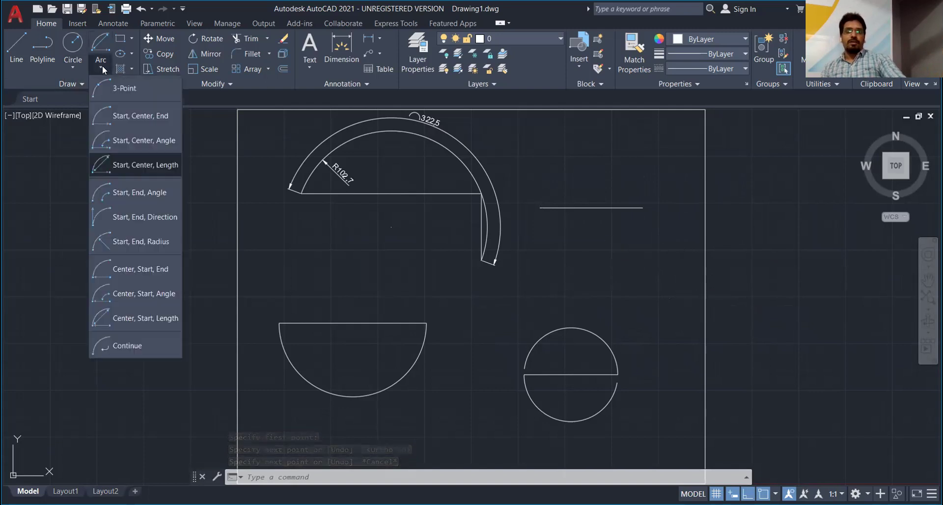
left_click(133, 193)
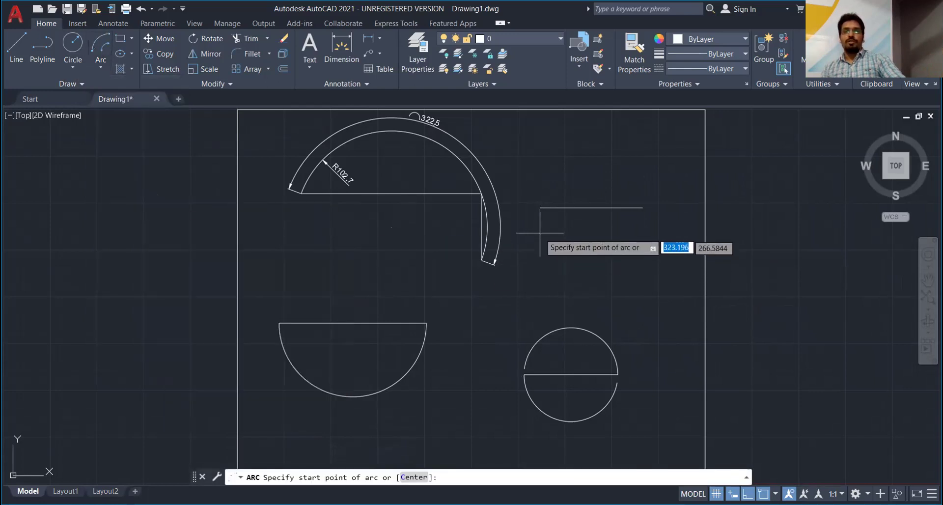
left_click(539, 207)
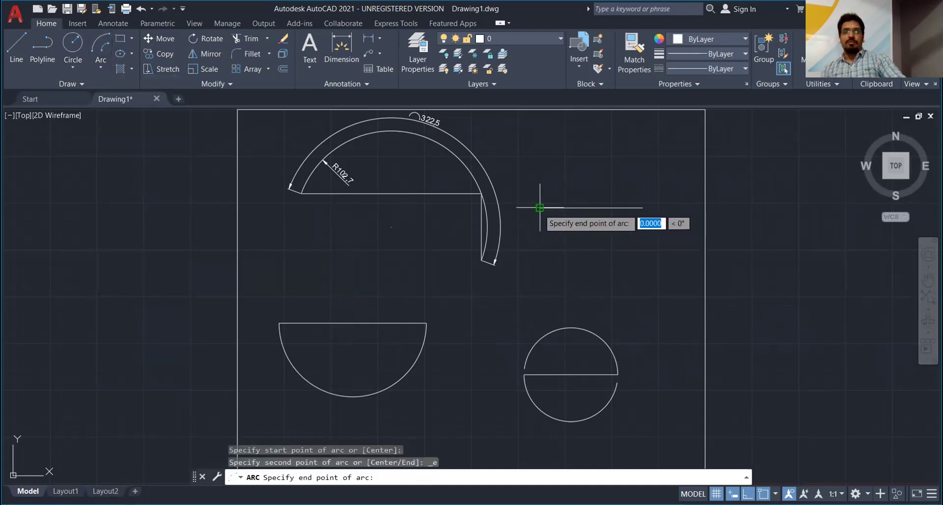
left_click(642, 208)
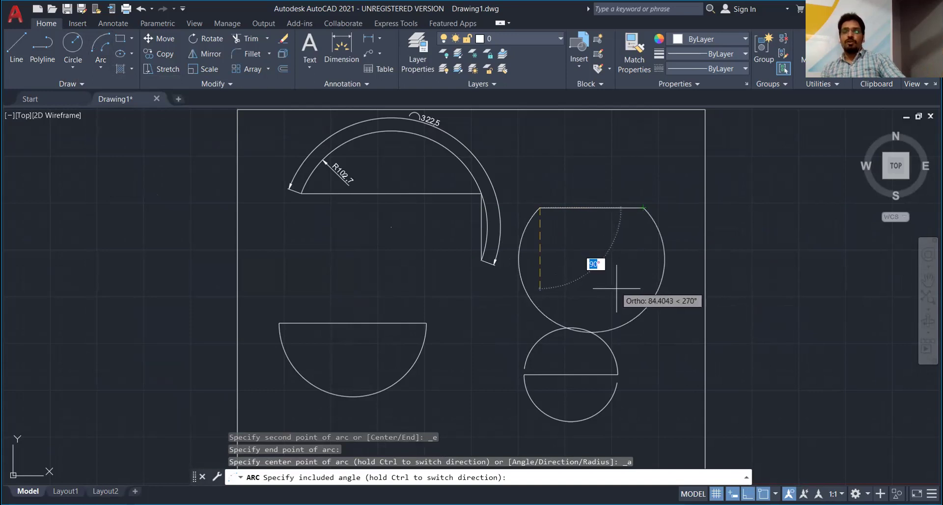
key("F8")
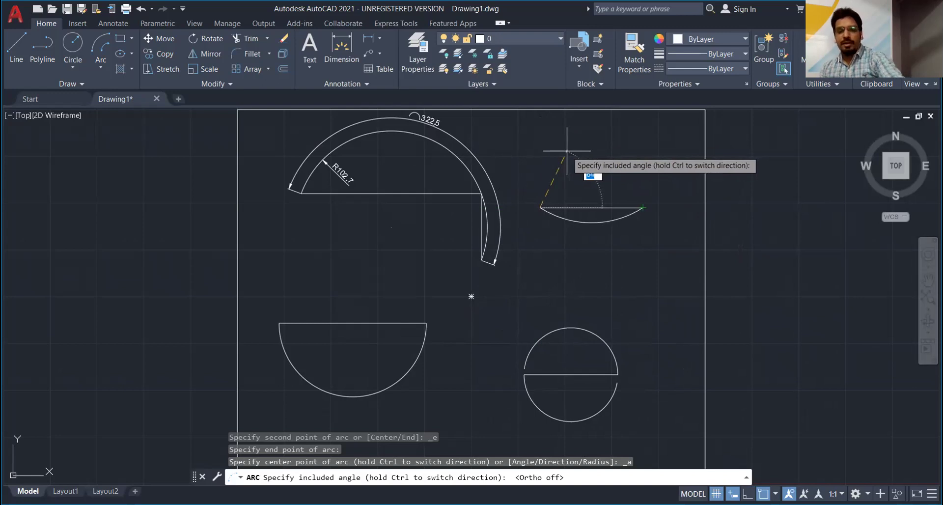
type("80")
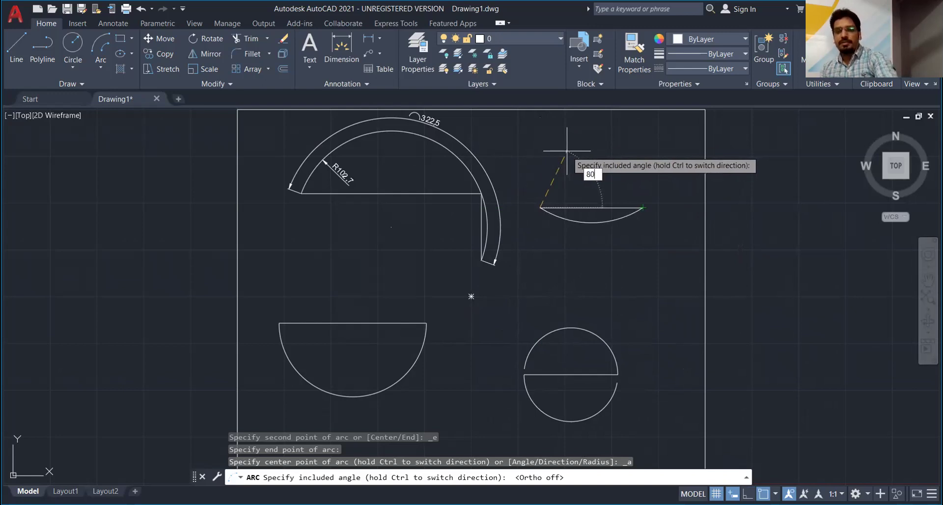
key("Return")
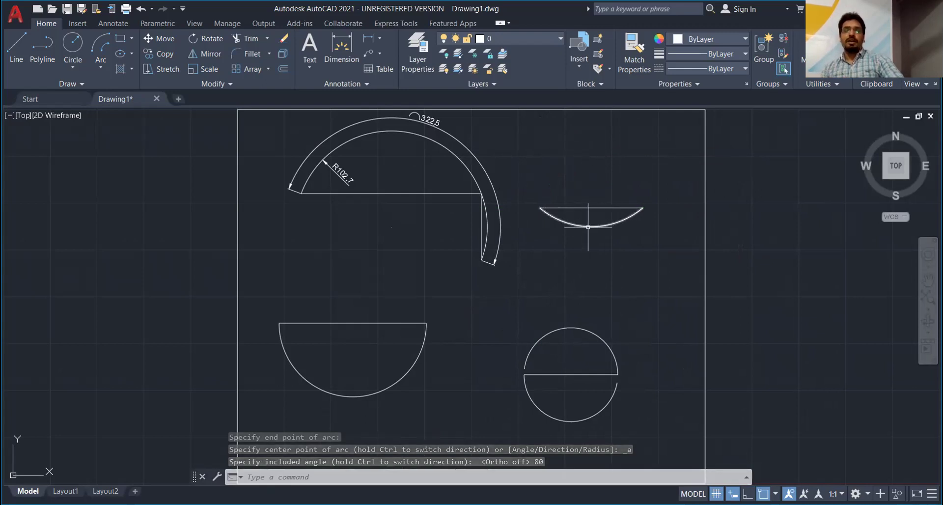
left_click(98, 63)
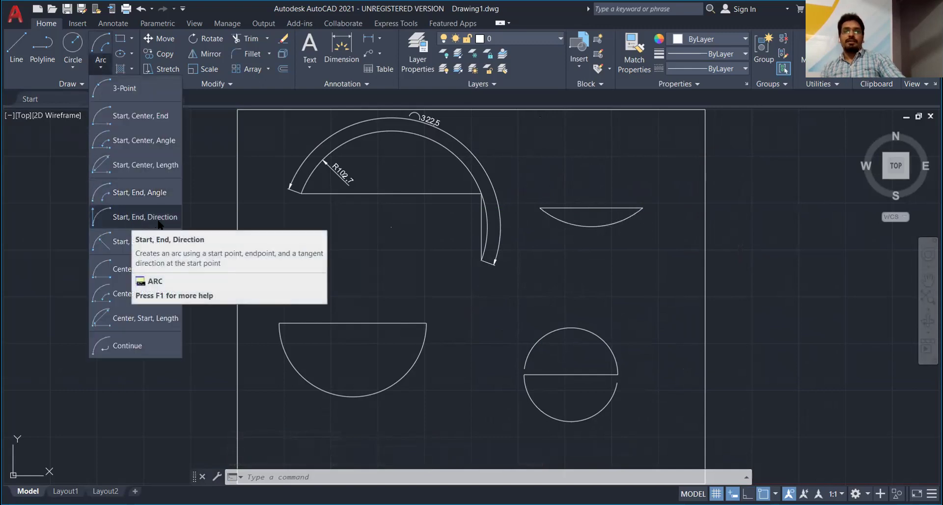
mouse_move(145, 216)
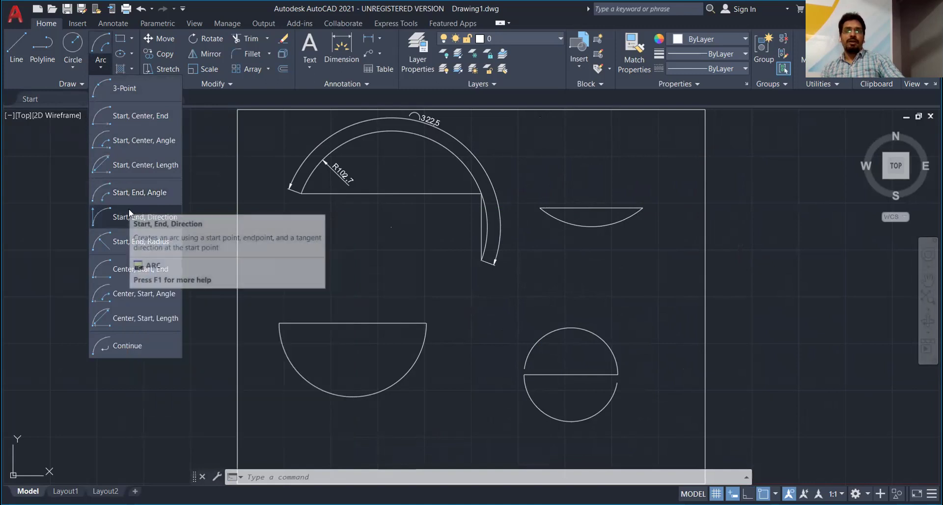
left_click(132, 218)
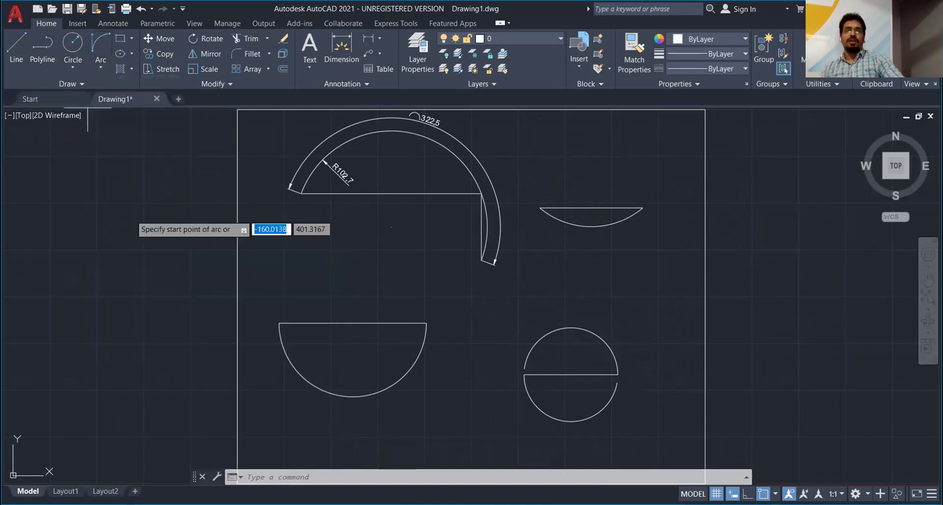
left_click(643, 207)
left_click(539, 207)
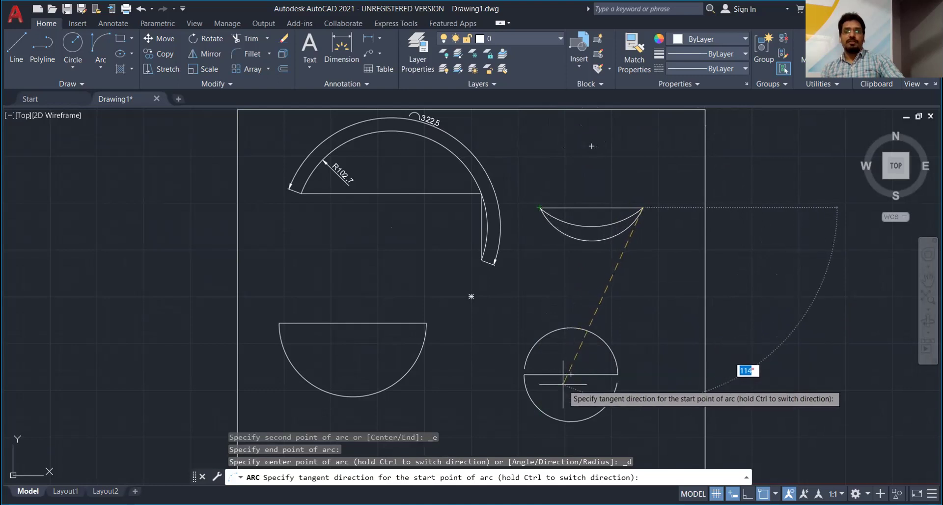
key("Escape")
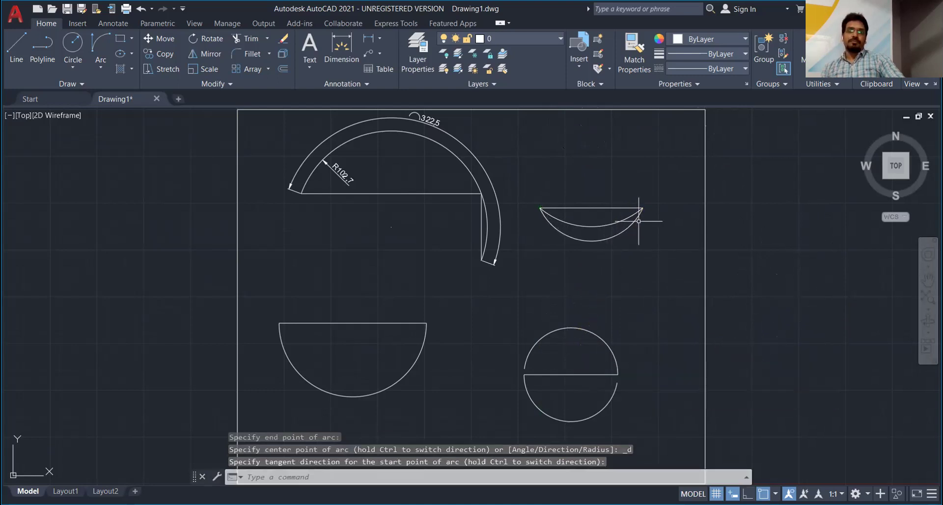
left_click(98, 70)
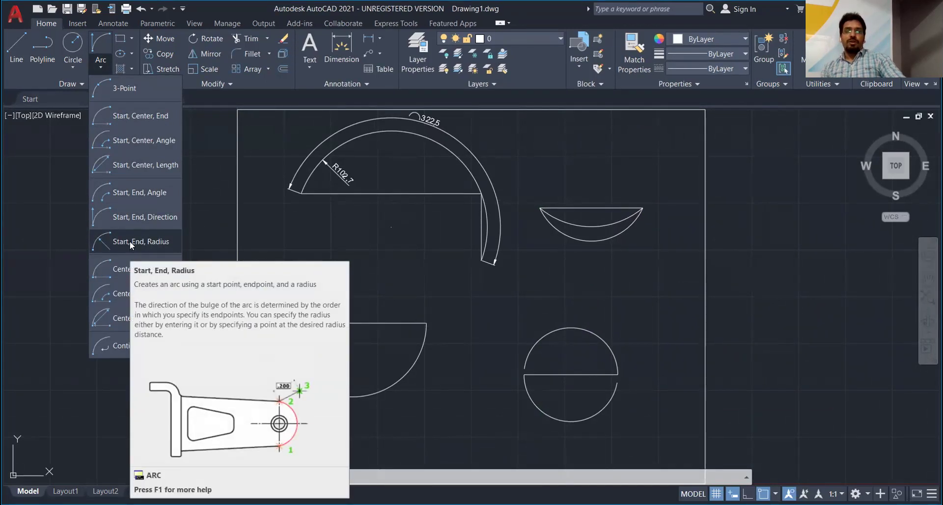
Draw a Start, End, Radius arc with radius 200 above the 80° bowl arc
left_click(129, 241)
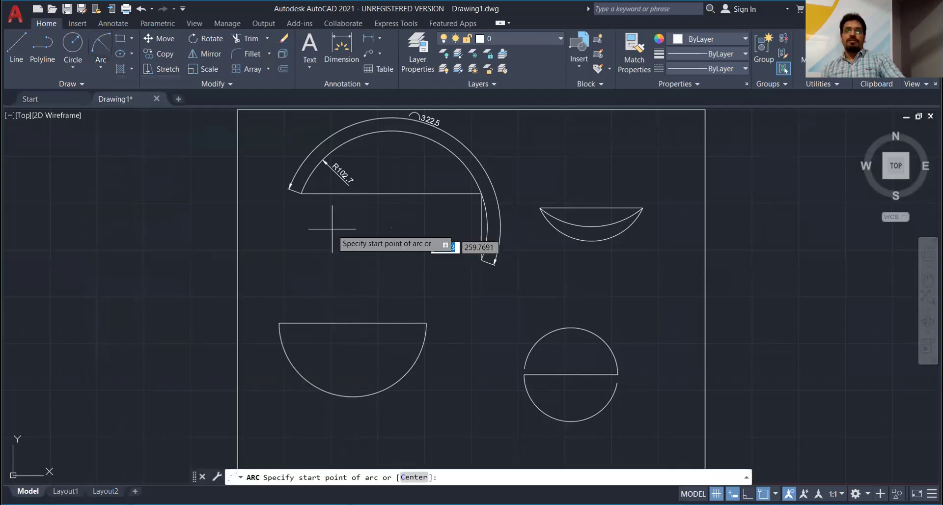
left_click(539, 157)
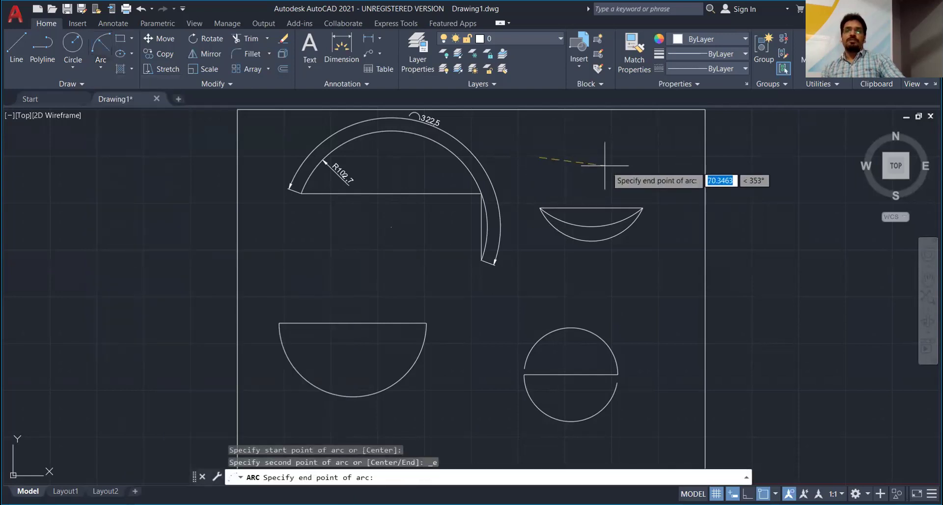
left_click(657, 156)
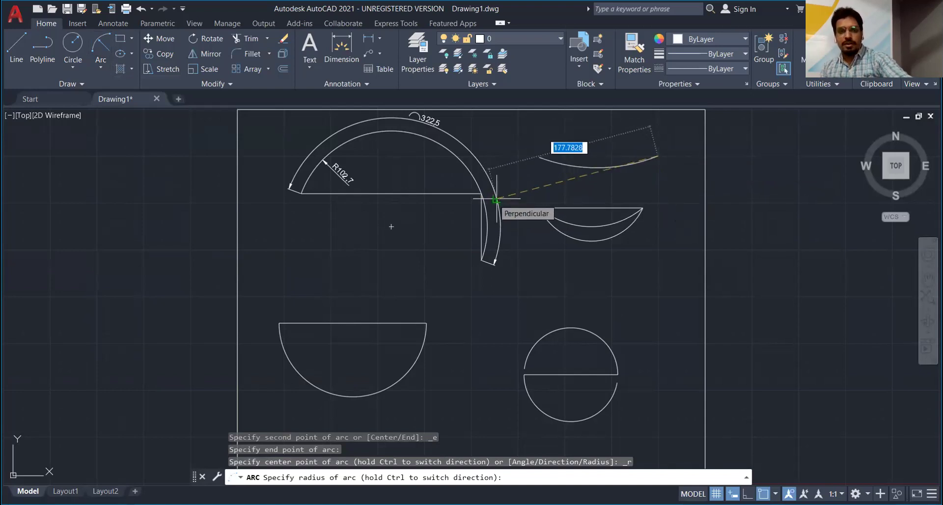
type("200")
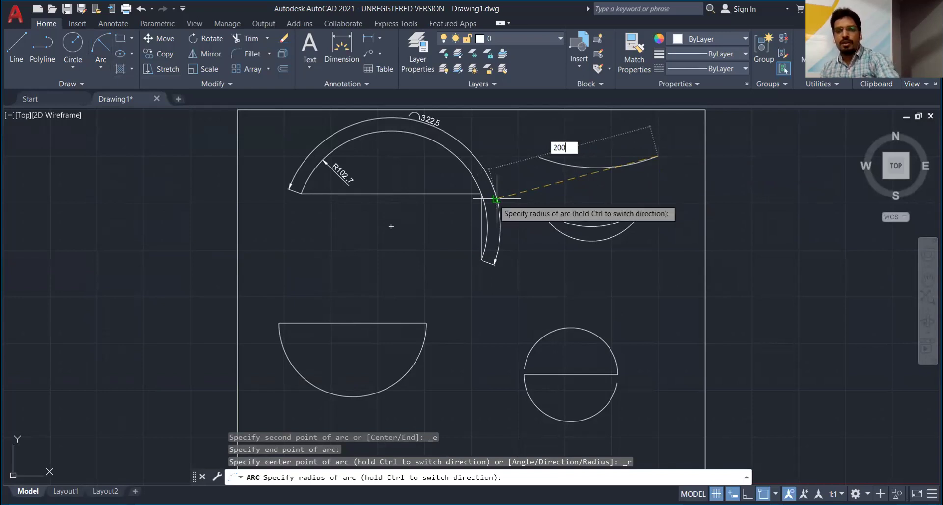
key("Return")
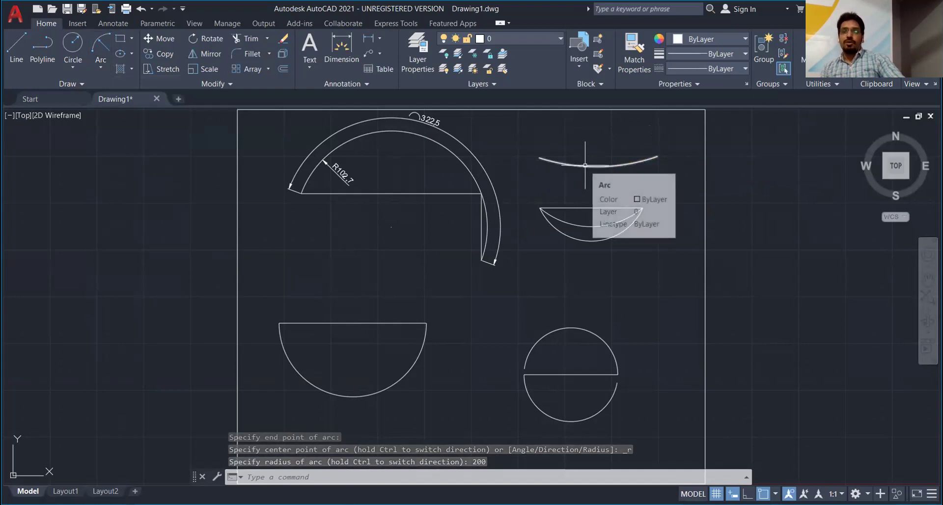
mouse_move(584, 164)
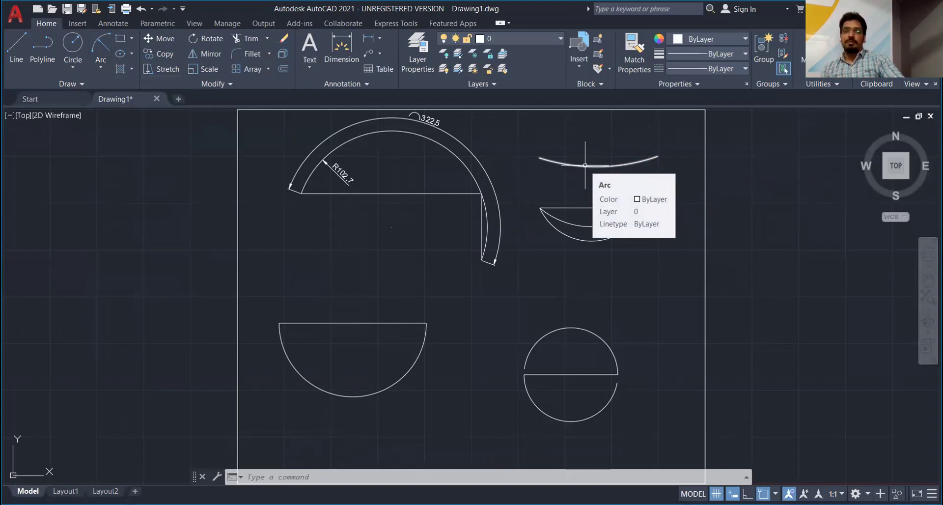
left_click(99, 68)
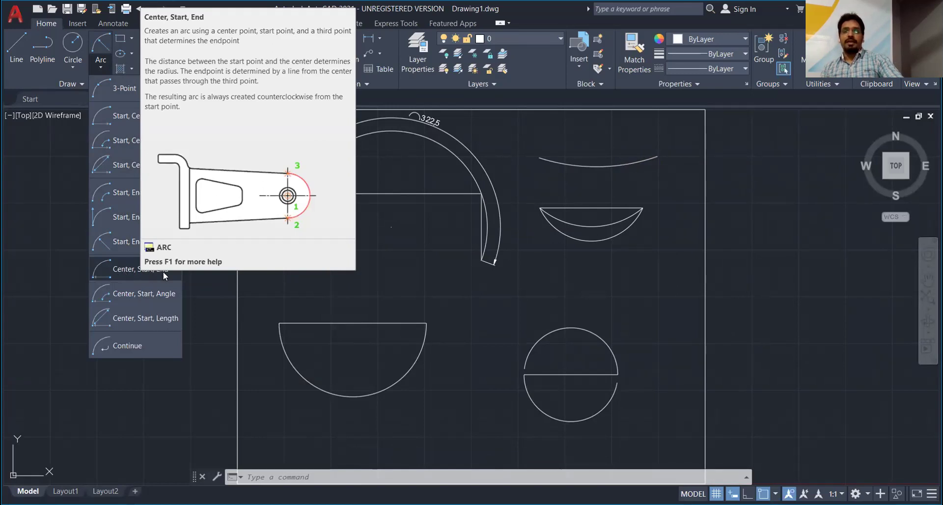
Draw a center-start-end arc below the lower-left line, centred at its midpoint, running left end to right end
left_click(126, 269)
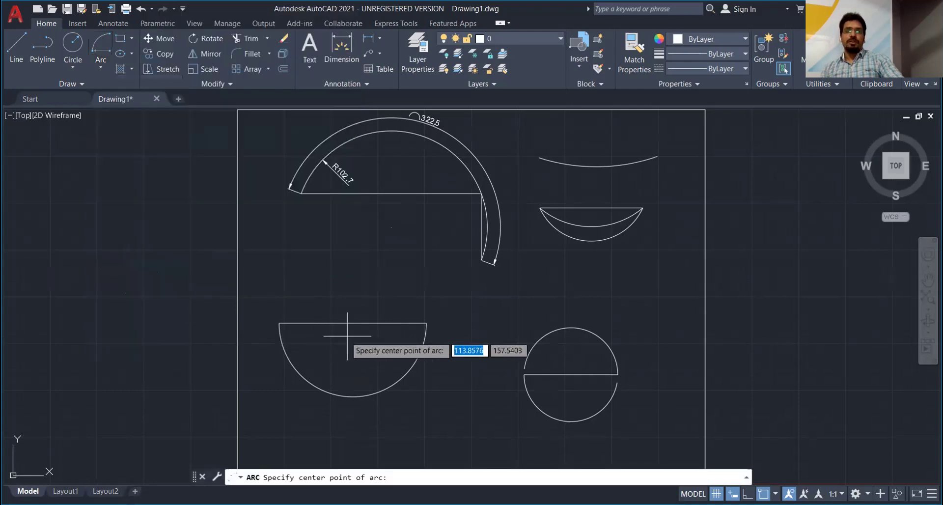
left_click(100, 67)
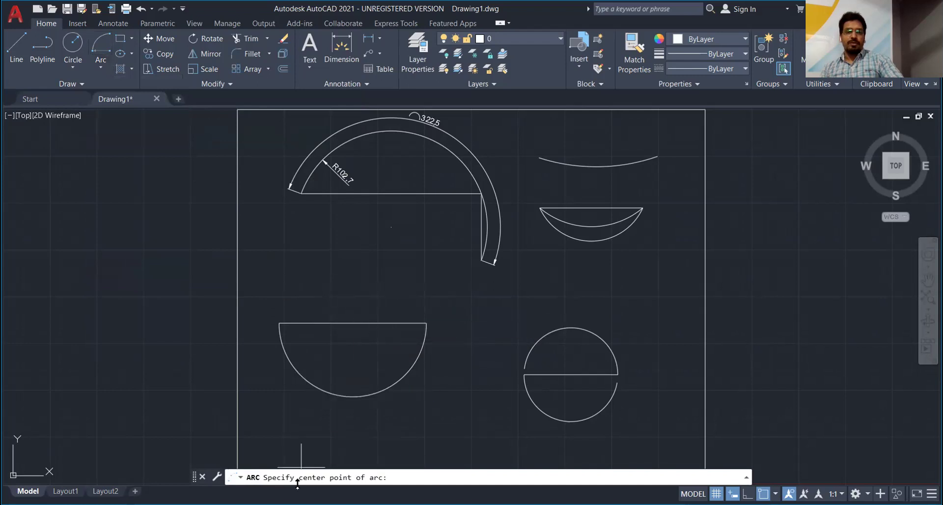
left_click(353, 322)
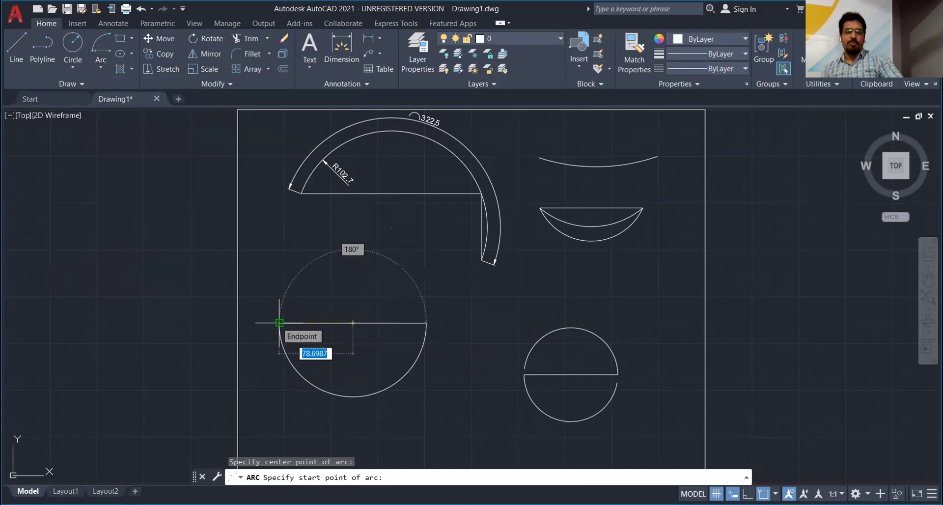
left_click(278, 323)
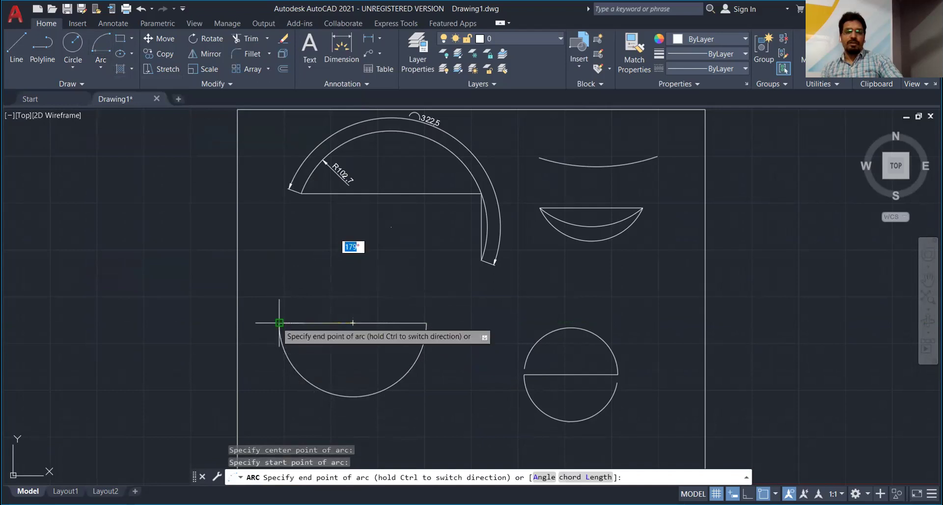
left_click(427, 322)
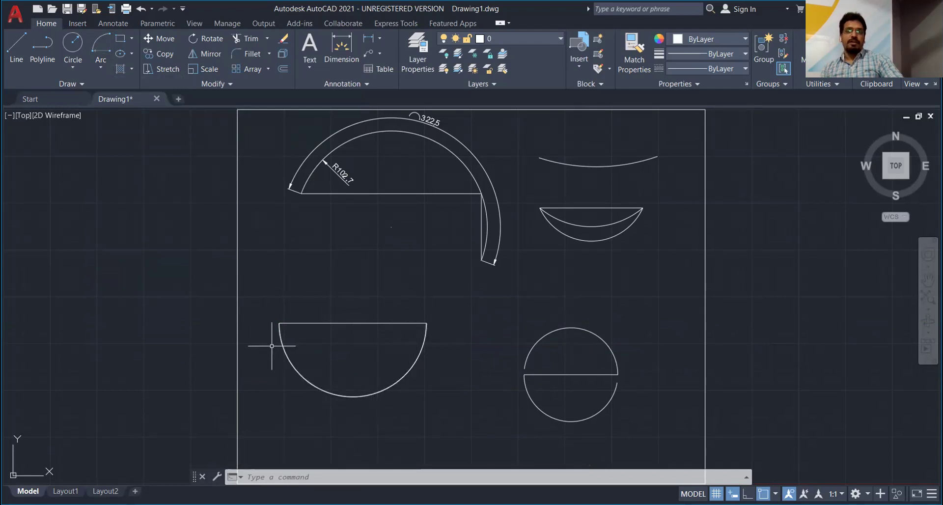
left_click(97, 67)
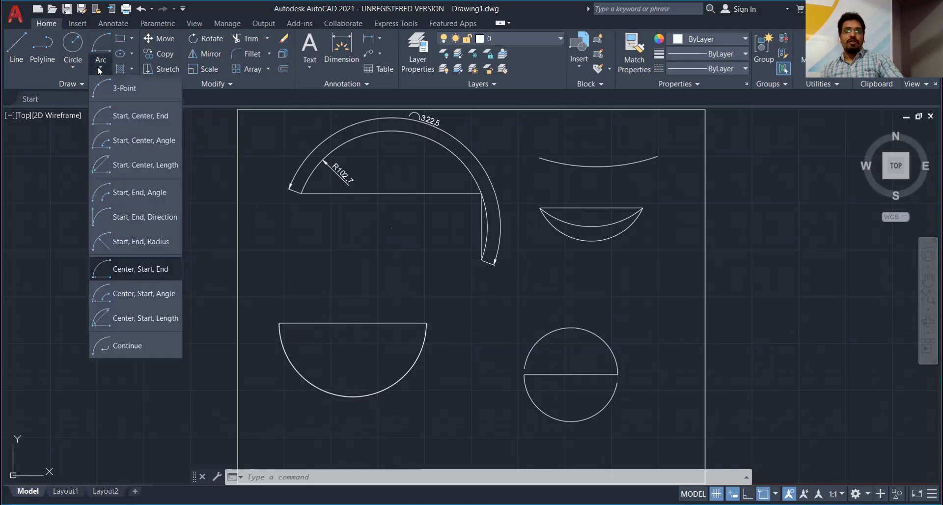
Add a center-start-end arc over the lower-left line from its right end to its left end
left_click(137, 268)
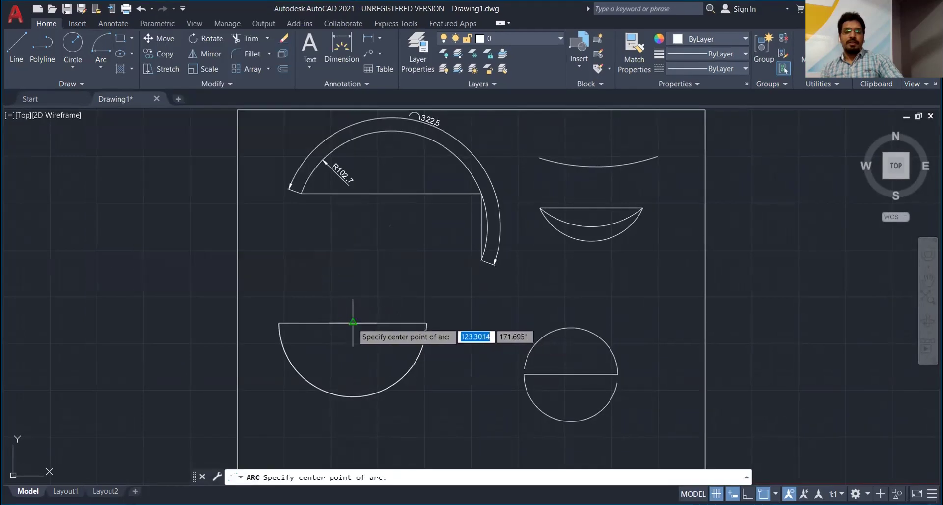
left_click(352, 322)
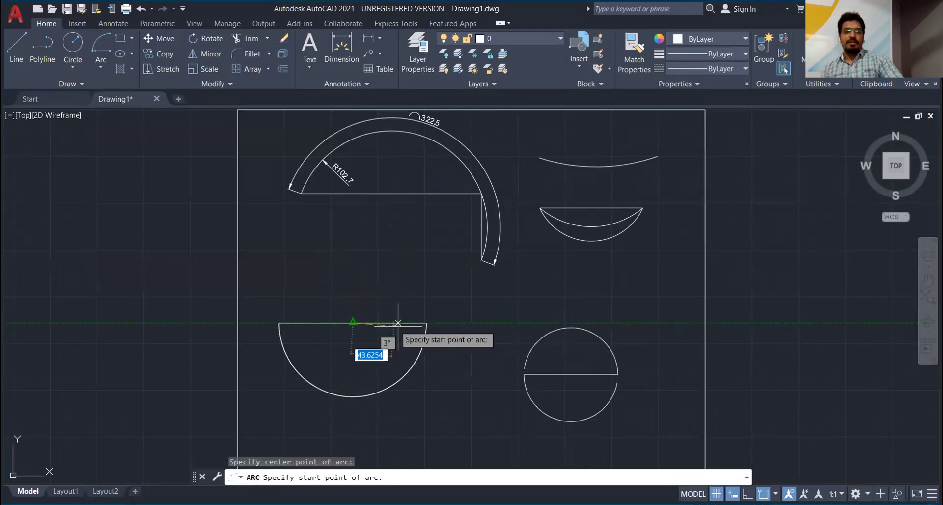
left_click(426, 323)
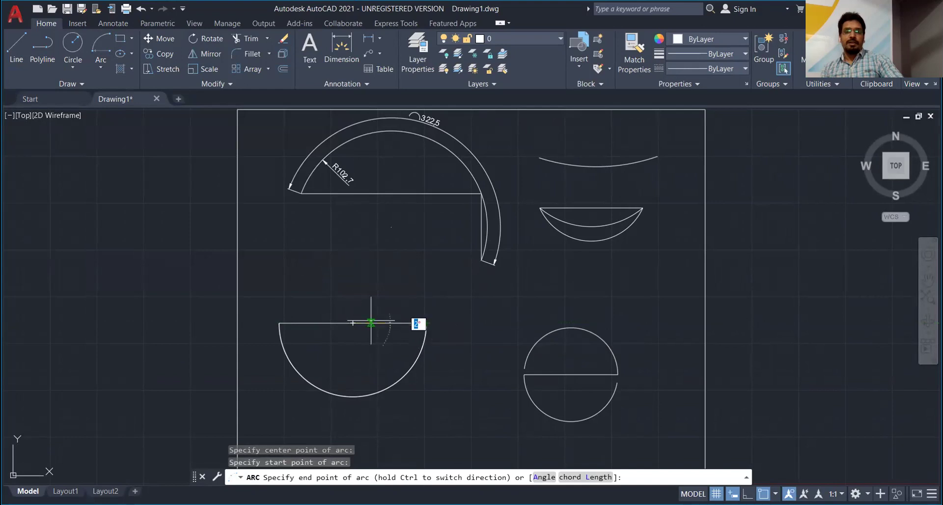
left_click(279, 322)
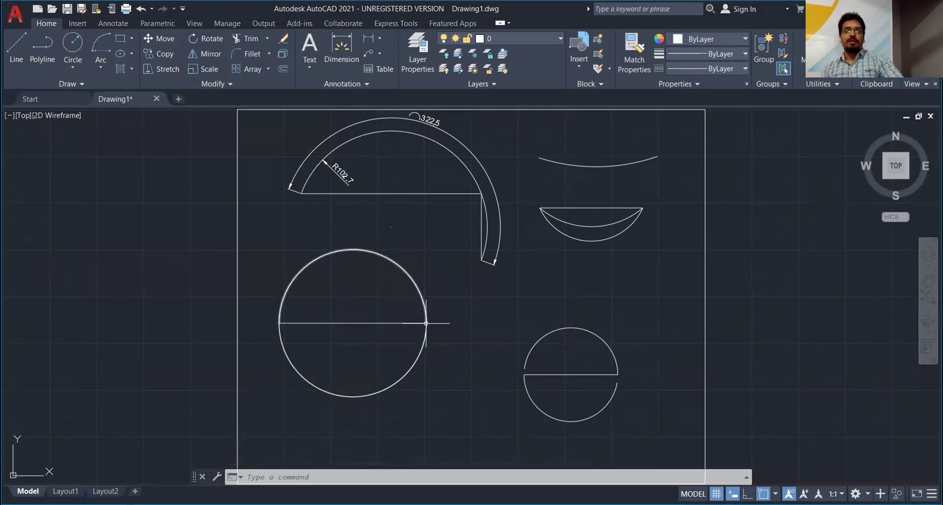
left_click(100, 66)
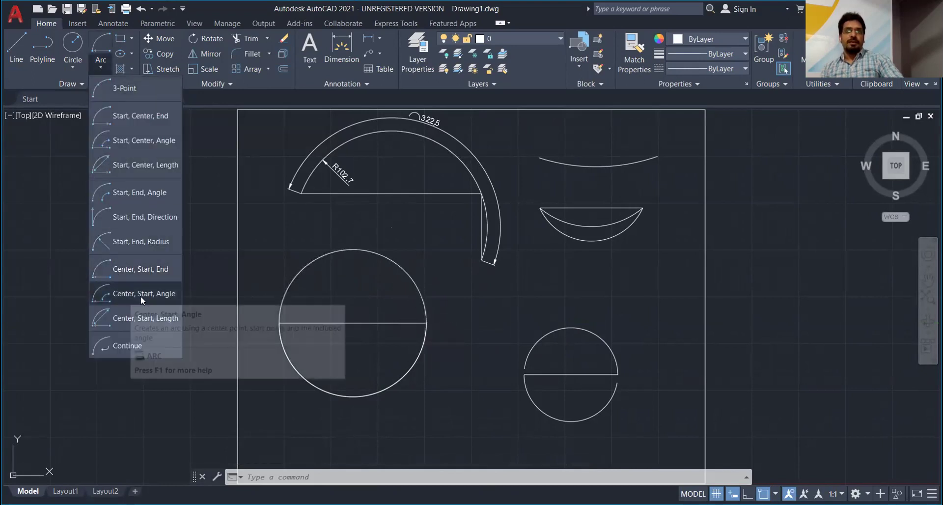
mouse_move(143, 293)
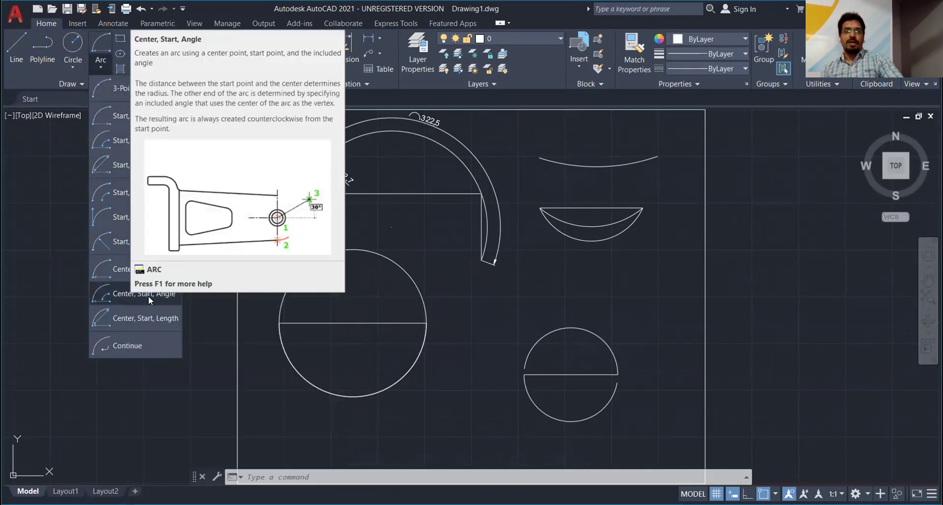
Draw a 70° center-start-angle arc centred on the lens line's midpoint, starting at its right end
left_click(149, 293)
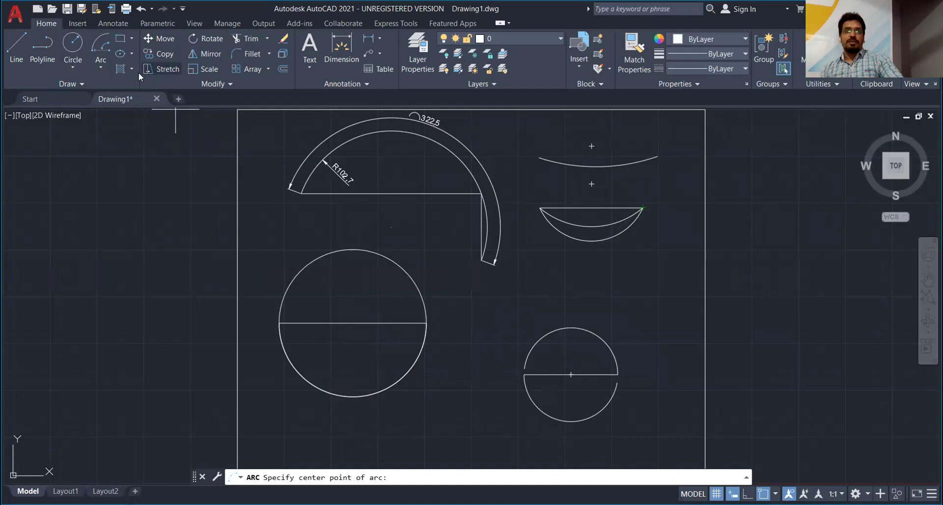
left_click(105, 67)
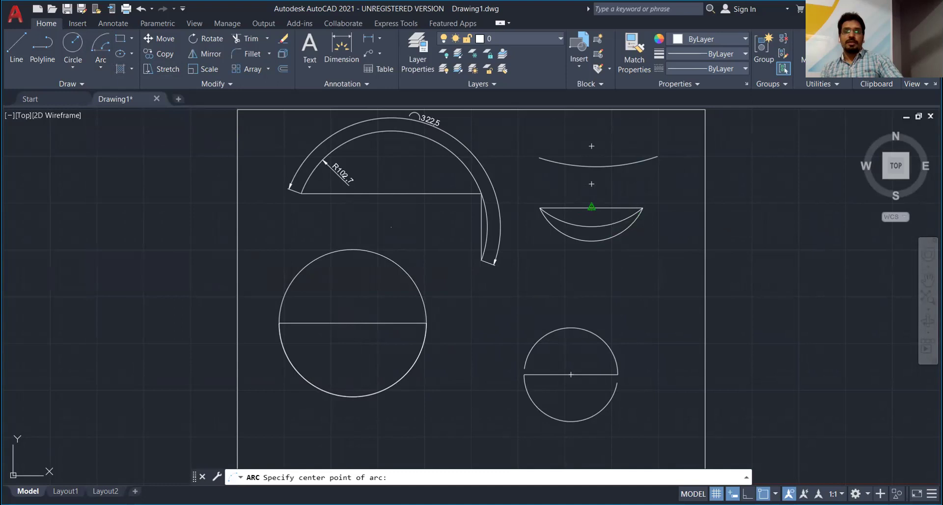
left_click(591, 206)
left_click(642, 208)
type("70")
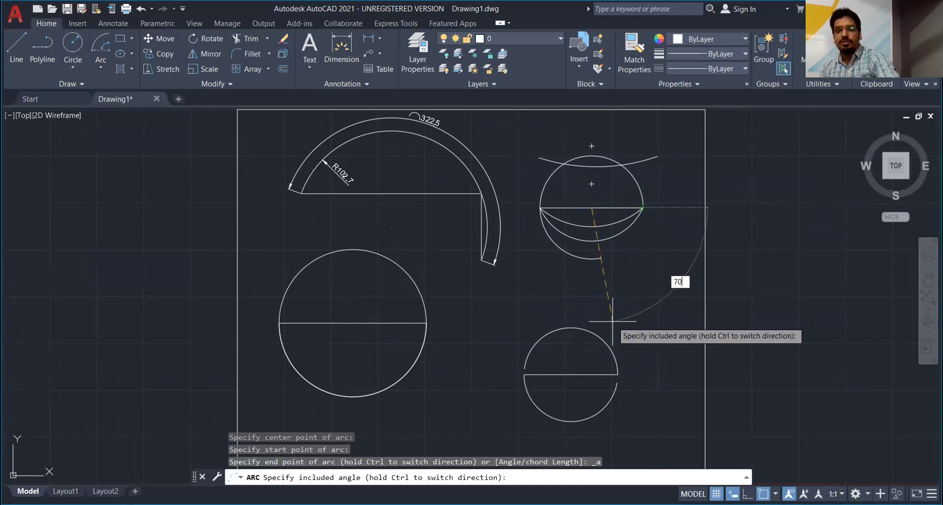
key("Return")
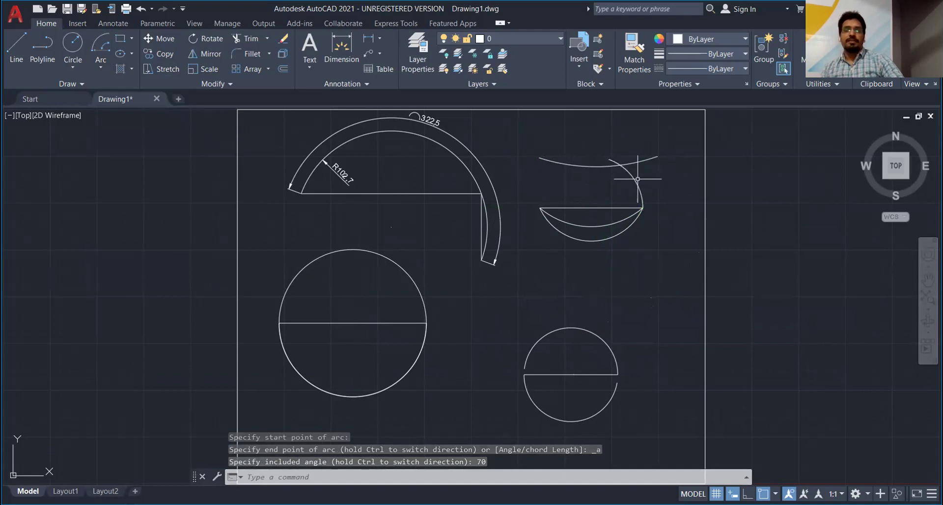
left_click(98, 70)
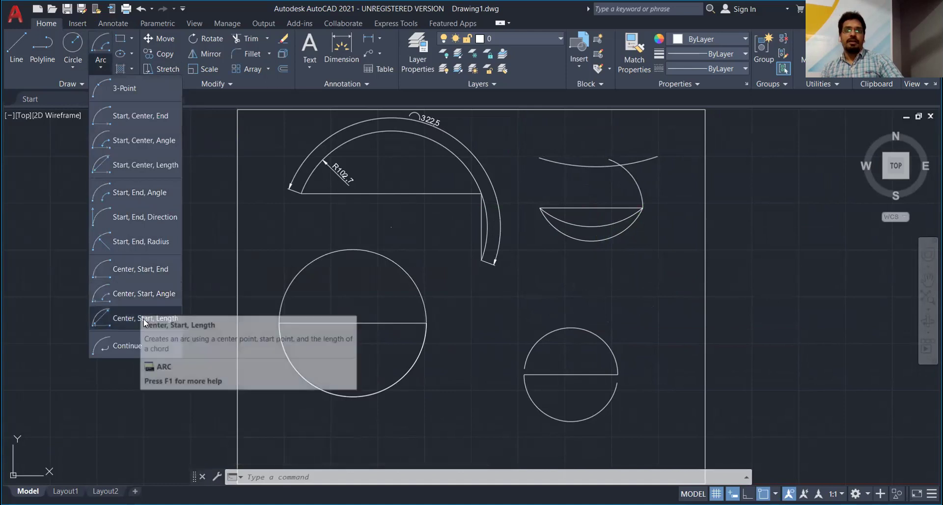
mouse_move(144, 317)
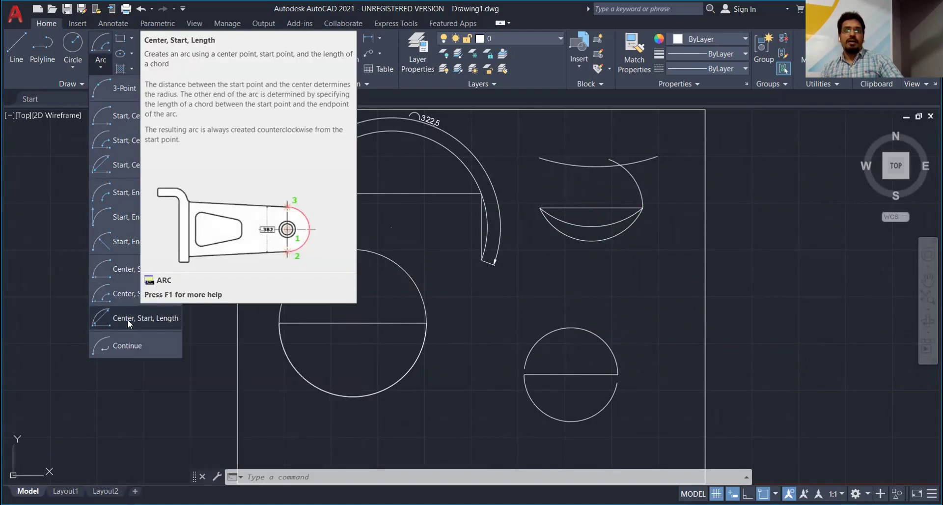
left_click(128, 319)
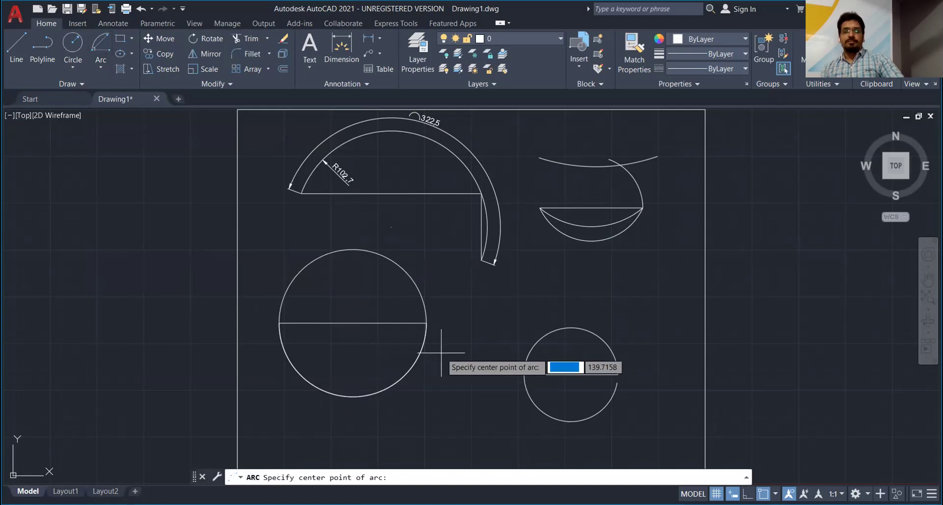
left_click(352, 322)
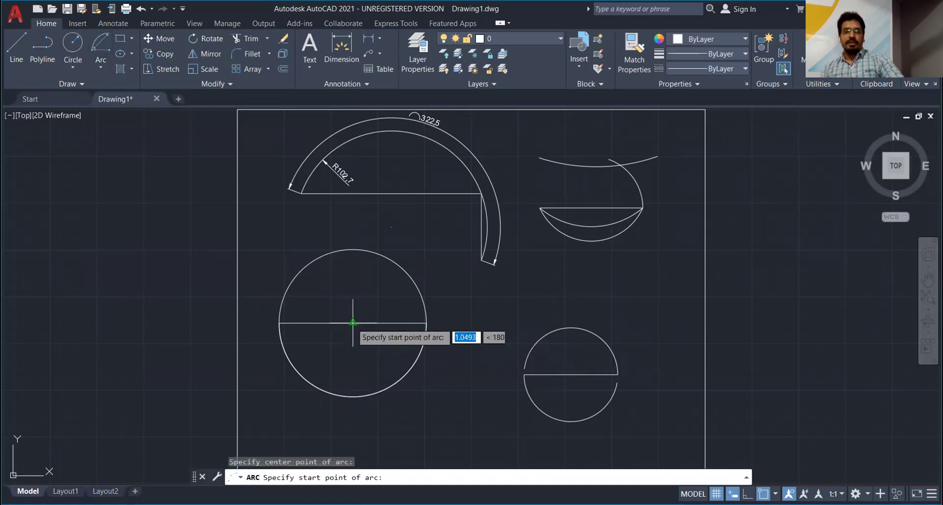
left_click(426, 322)
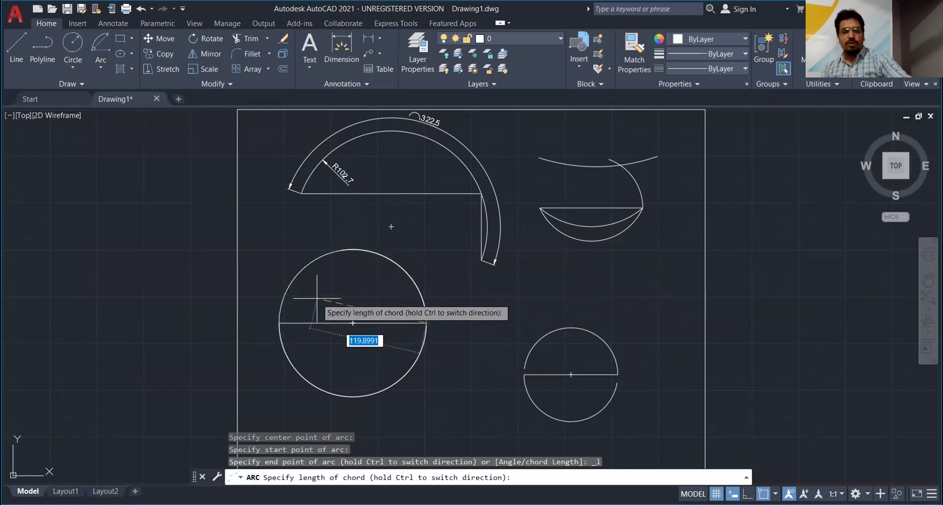
key("BackSpace")
type("200")
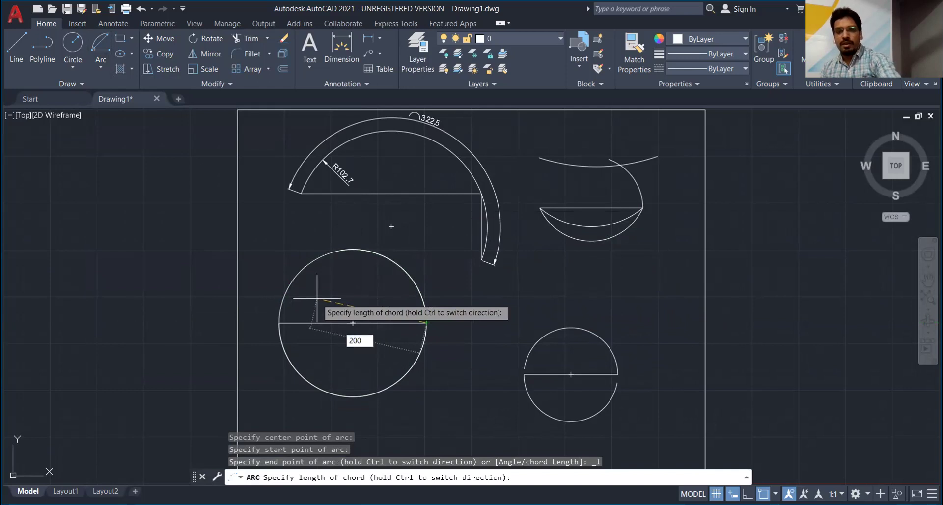
key("Return")
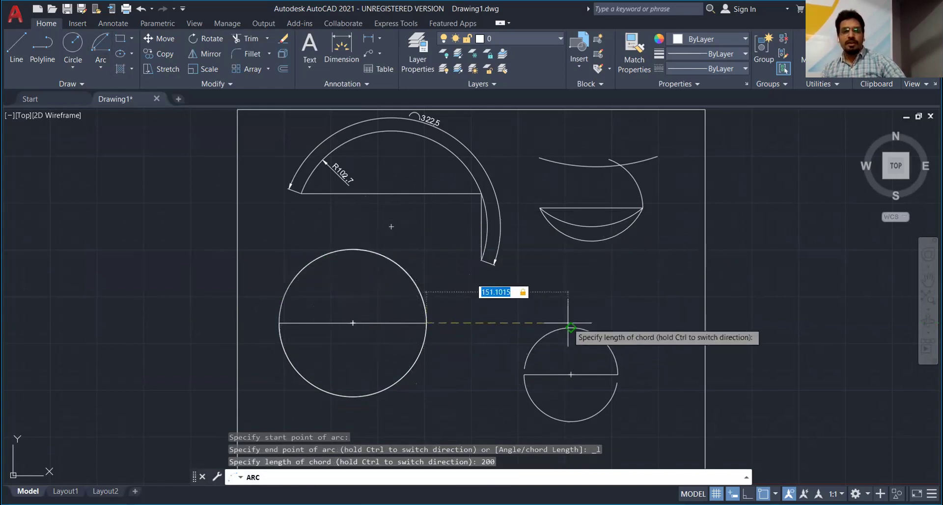
key("Escape")
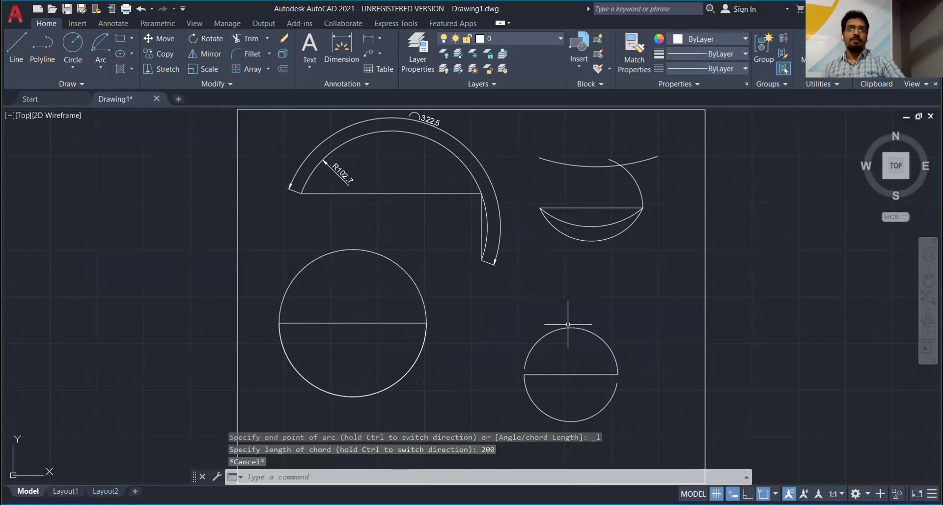
left_click(97, 69)
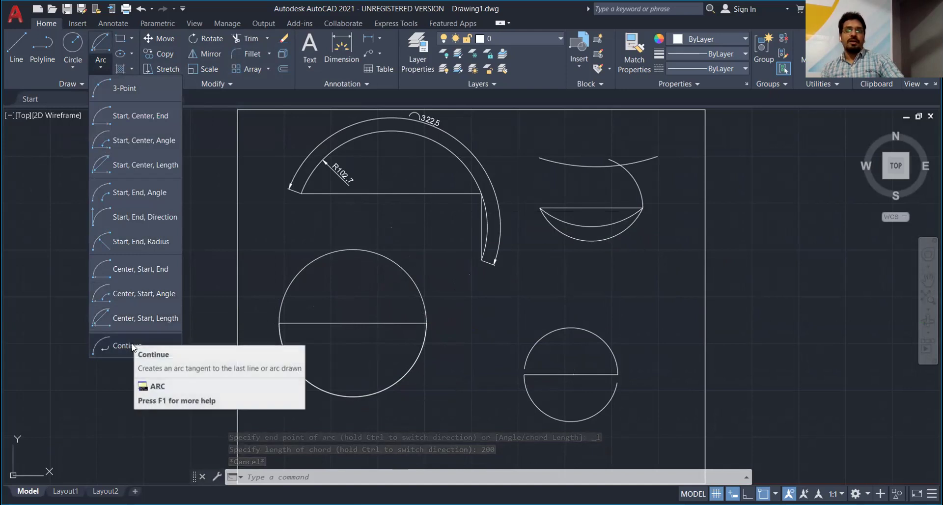
mouse_move(126, 346)
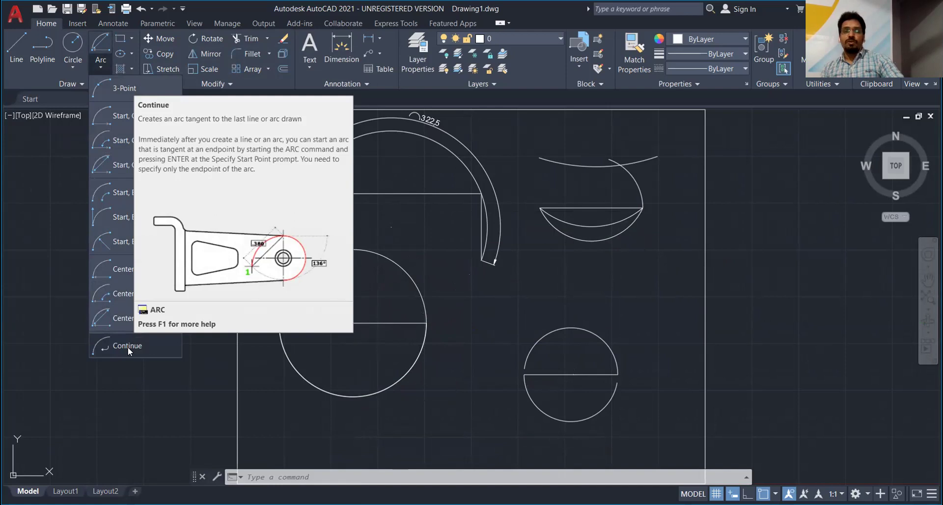
Continue a tangent arc from the last arc, ending at the left side of the drawing
left_click(127, 347)
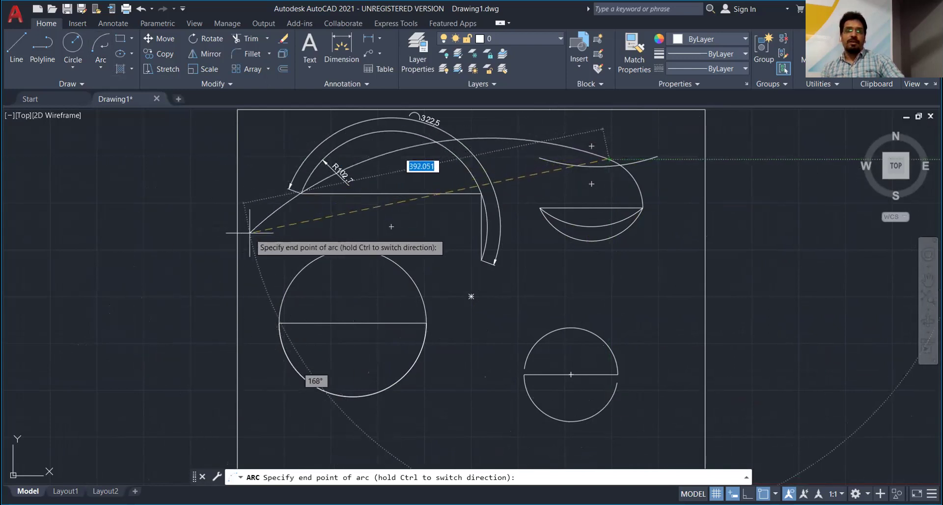
left_click(250, 232)
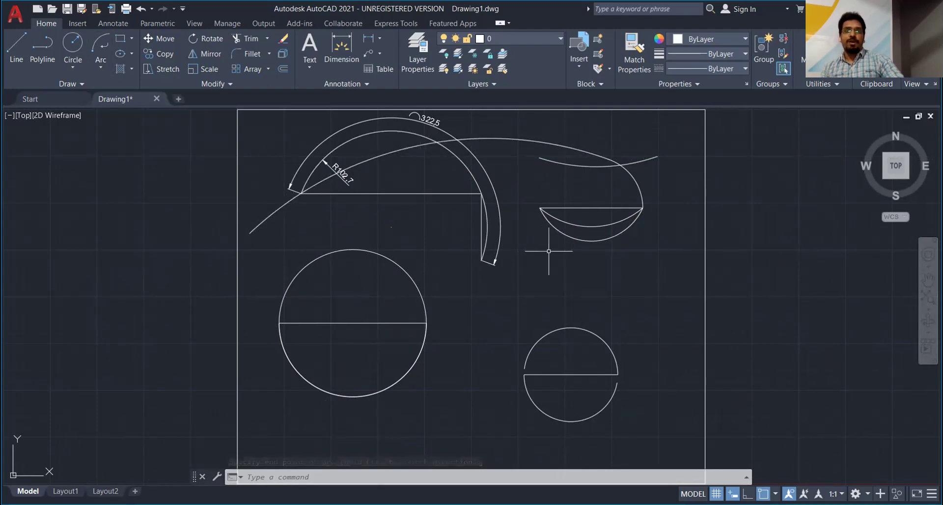
left_click(99, 64)
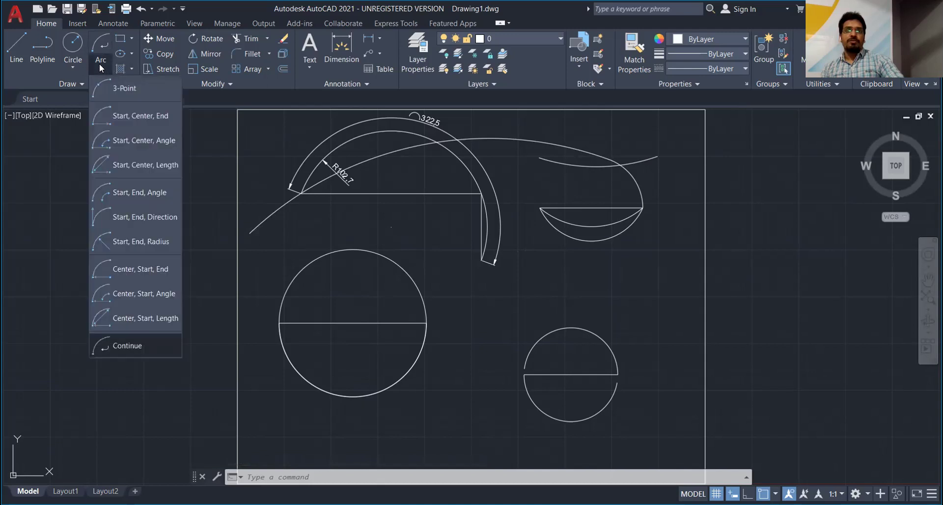